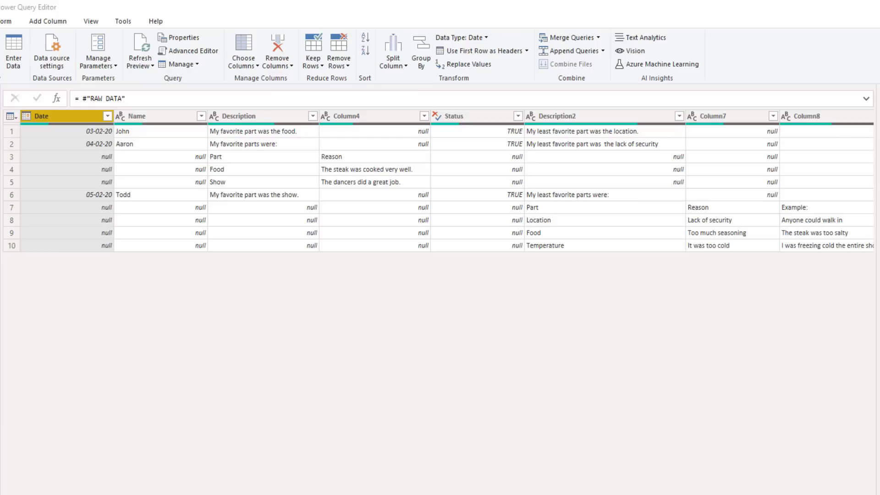
# Merge the Description and Column4 columns with a Tab separator into a column named Description.1.
pyautogui.click(271, 115)
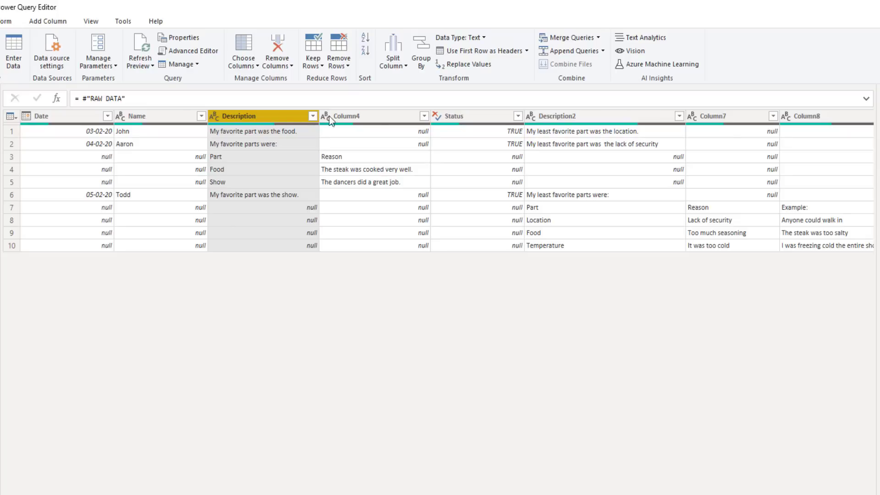
pyautogui.keyDown('ctrl'); pyautogui.click(373, 118); pyautogui.keyUp('ctrl')
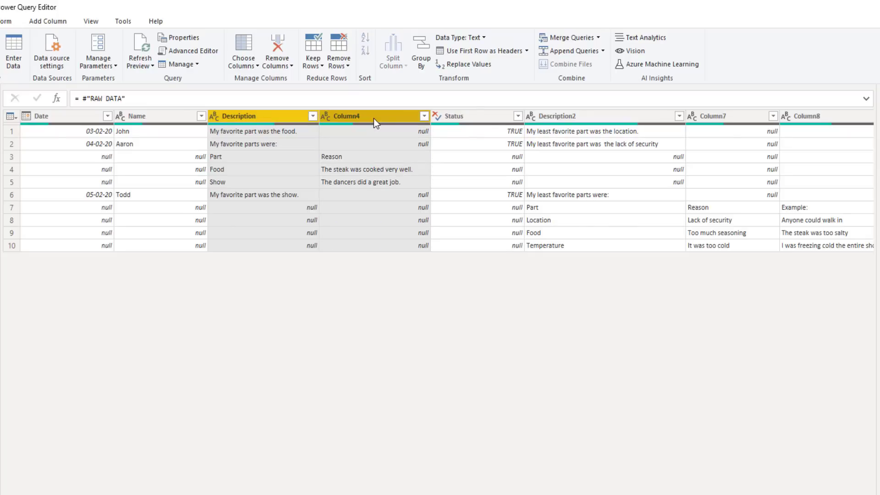
pyautogui.rightClick(373, 119)
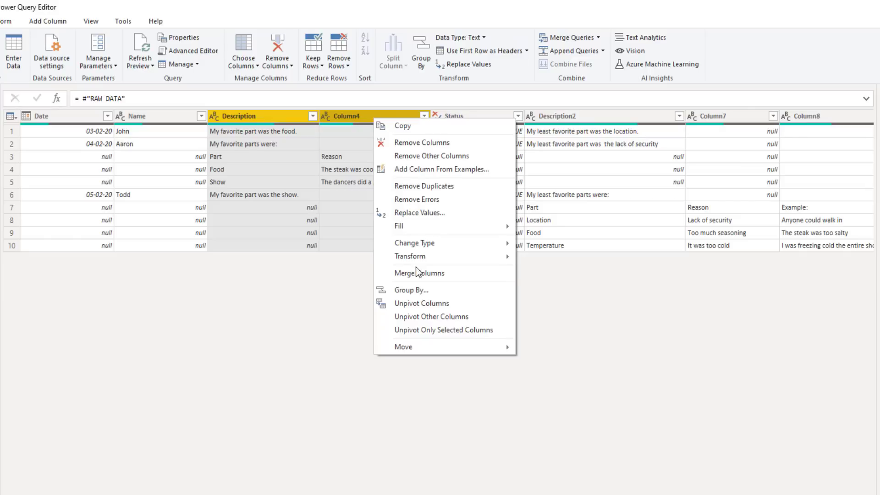
pyautogui.press('Escape')
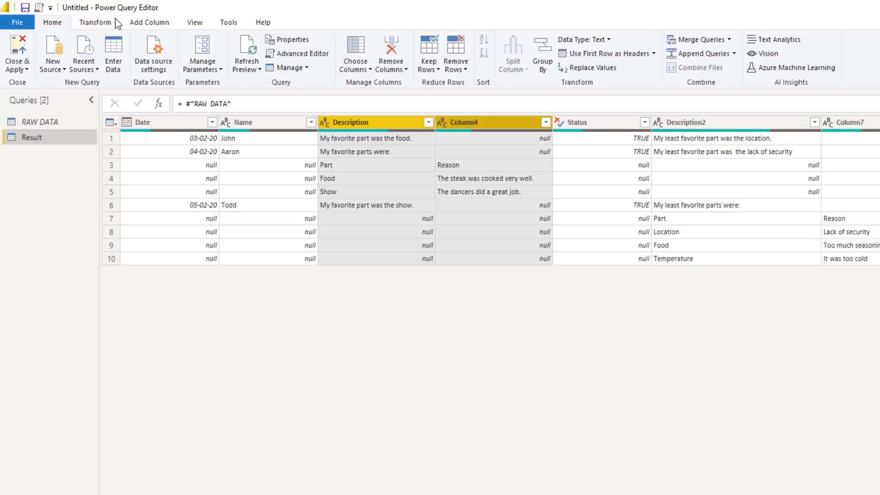
pyautogui.click(113, 21)
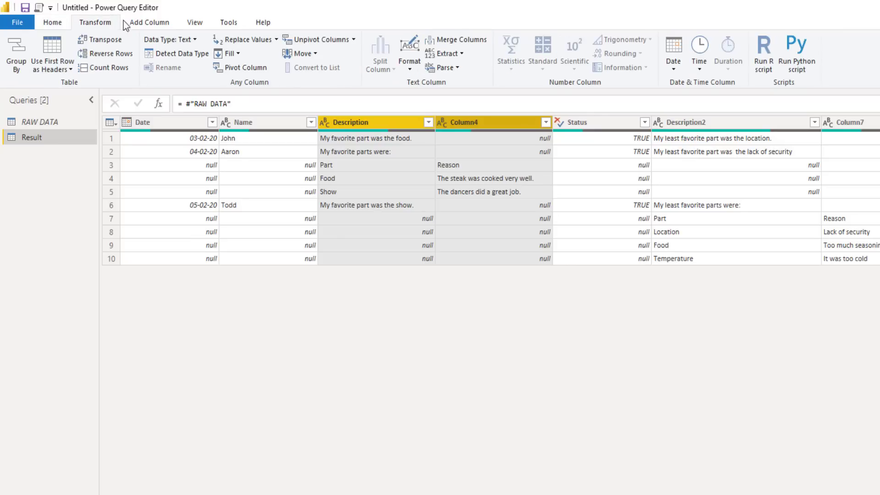
pyautogui.click(454, 43)
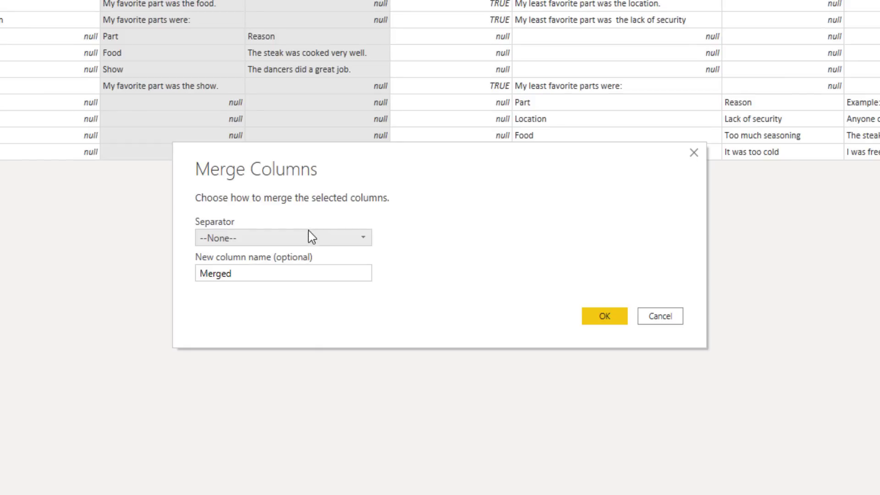
pyautogui.click(307, 236)
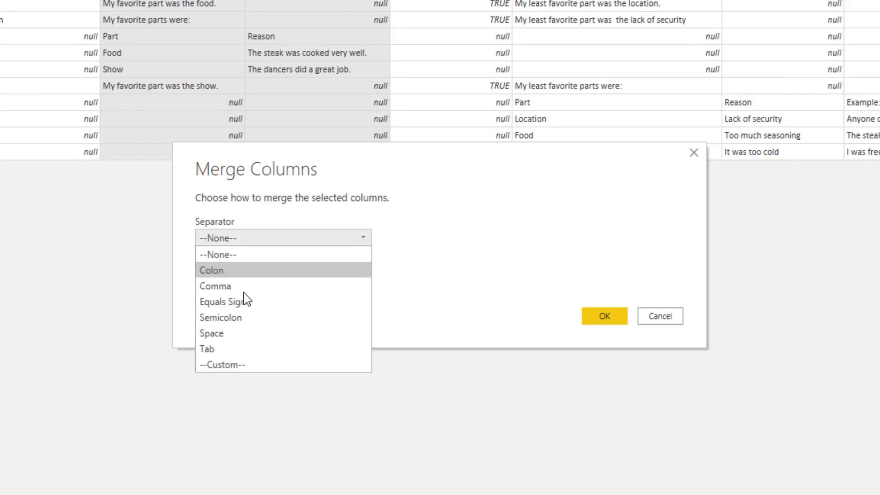
pyautogui.click(234, 349)
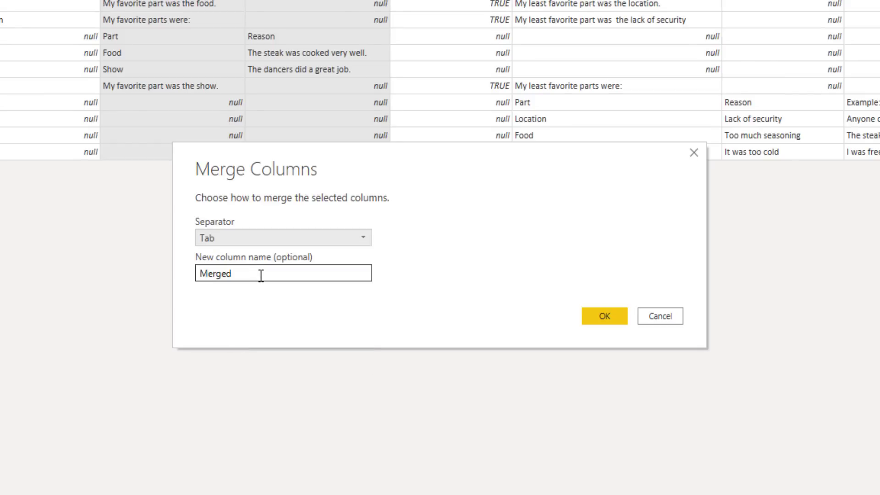
pyautogui.moveTo(261, 275); pyautogui.dragTo(147, 281)
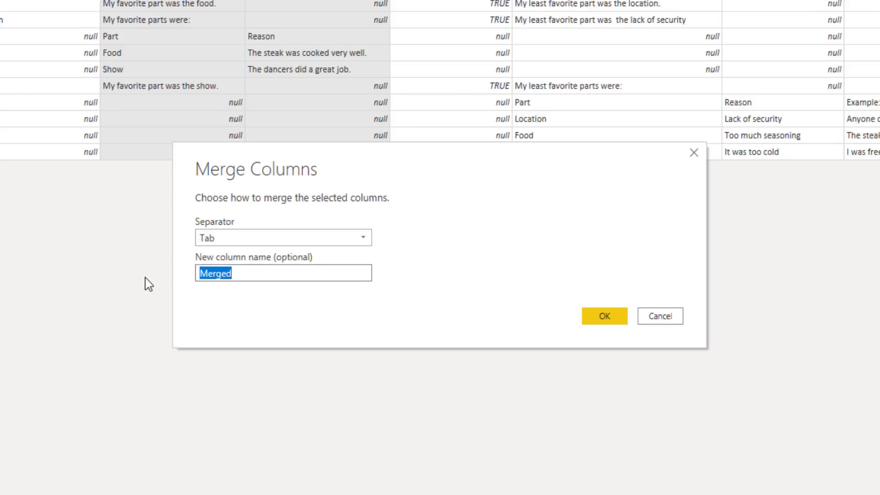
pyautogui.write('Descri')
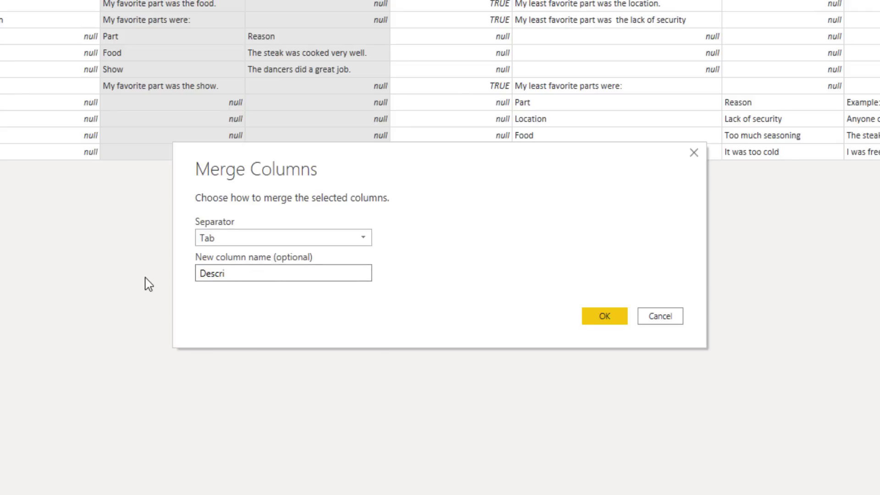
pyautogui.write('ption')
pyautogui.click(617, 318)
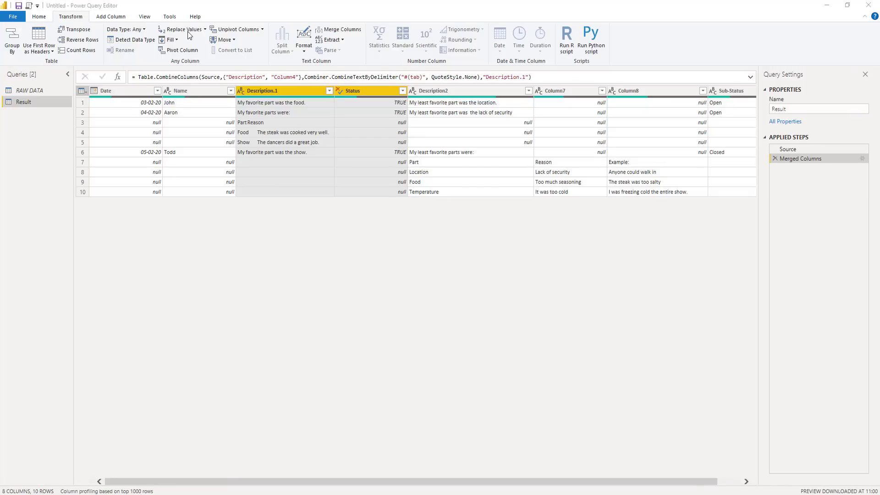
pyautogui.click(148, 15)
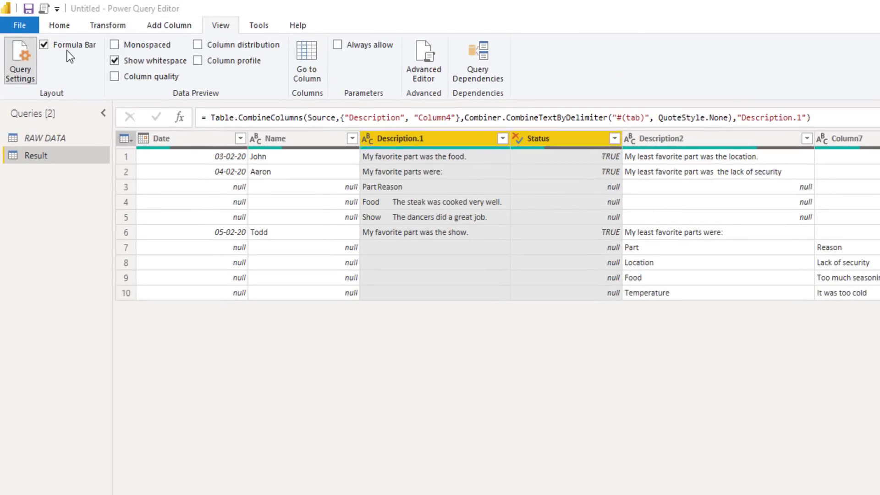
pyautogui.click(65, 28)
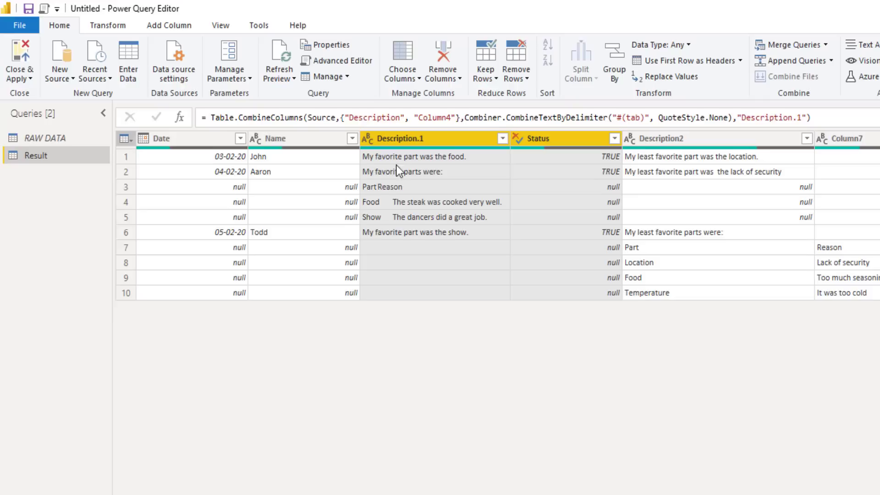
pyautogui.moveTo(390, 148)
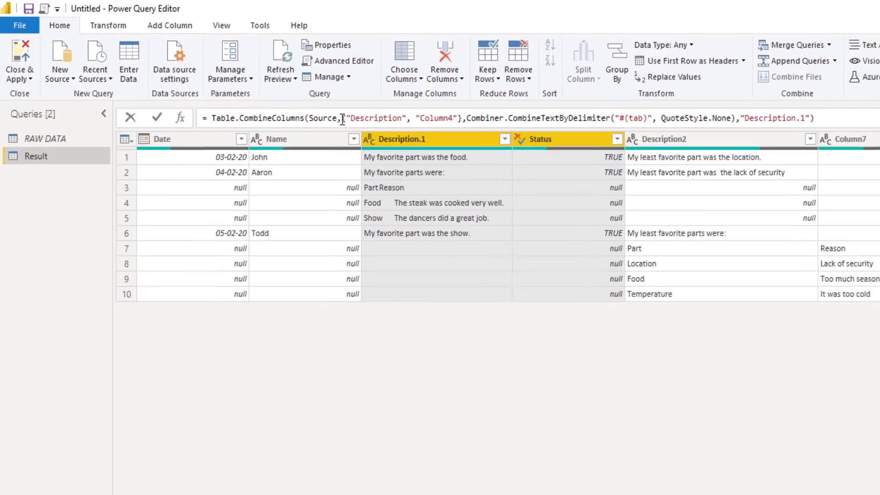
# Edit the Merged Columns formula so the combined column is named Description.
pyautogui.moveTo(343, 119); pyautogui.dragTo(461, 119)
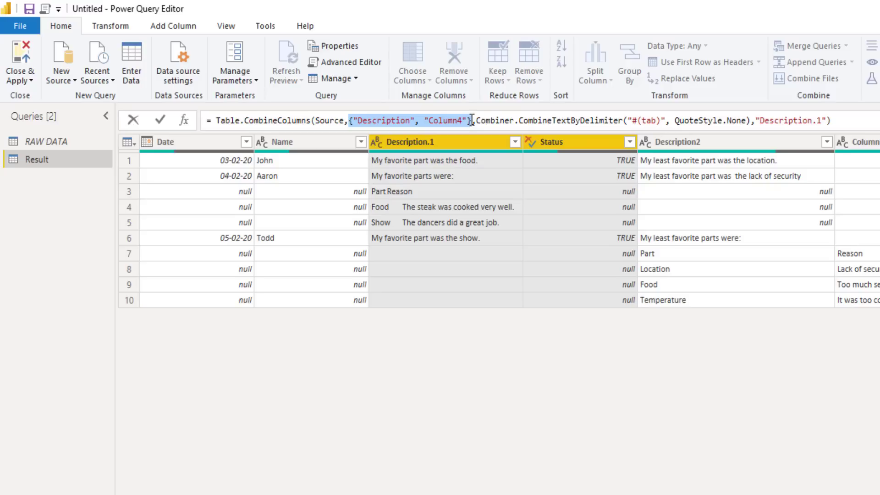
pyautogui.click(824, 120)
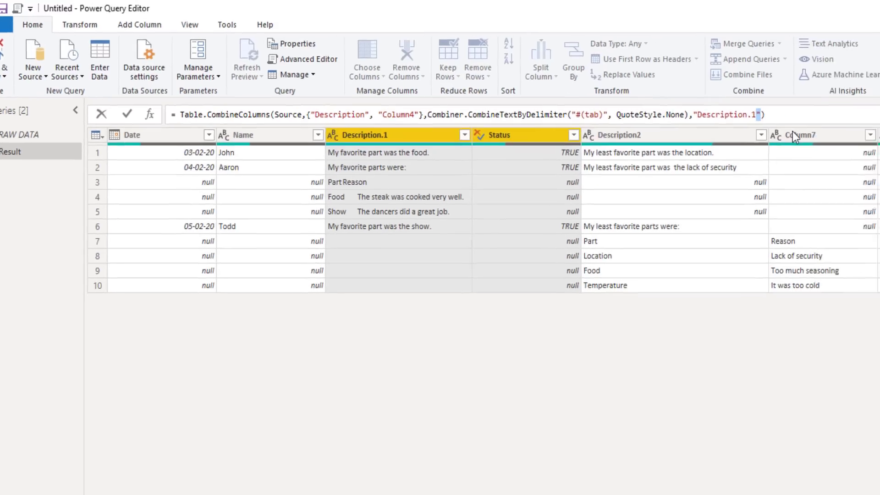
pyautogui.press('BackSpace')
pyautogui.press('BackSpace')
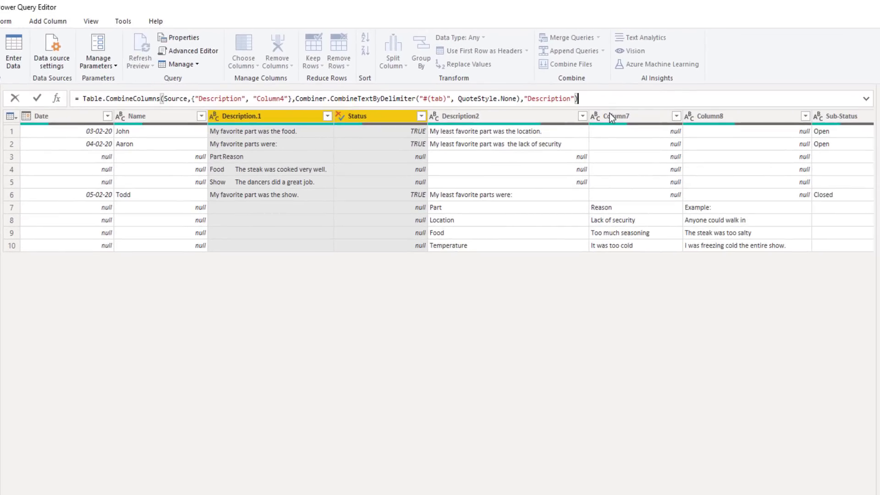
pyautogui.press('Return')
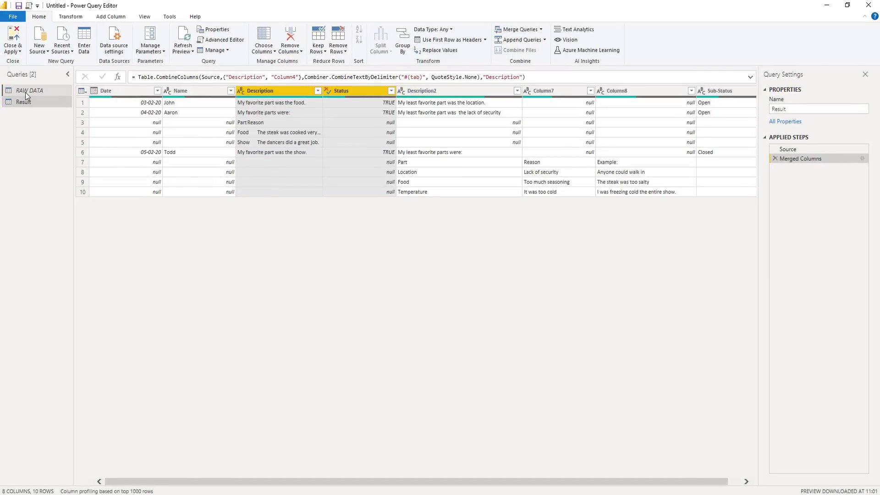
# Create a new query that references the RAW DATA query.
pyautogui.click(25, 91)
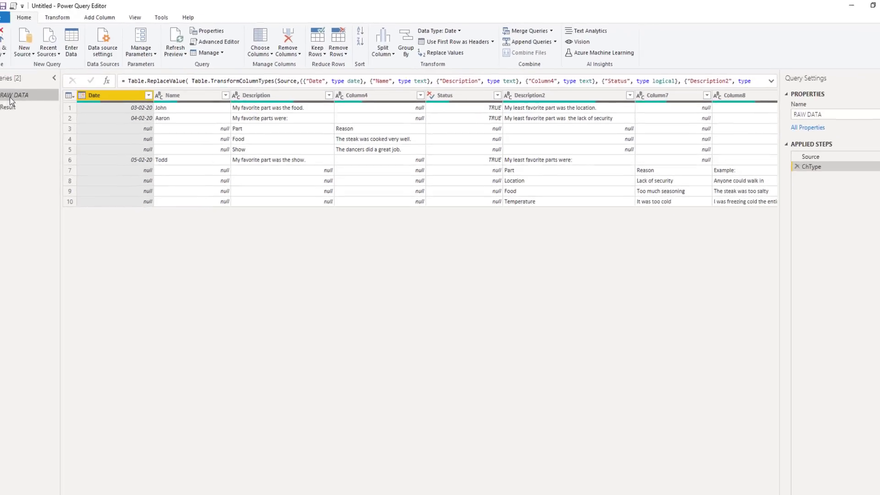
pyautogui.rightClick(25, 92)
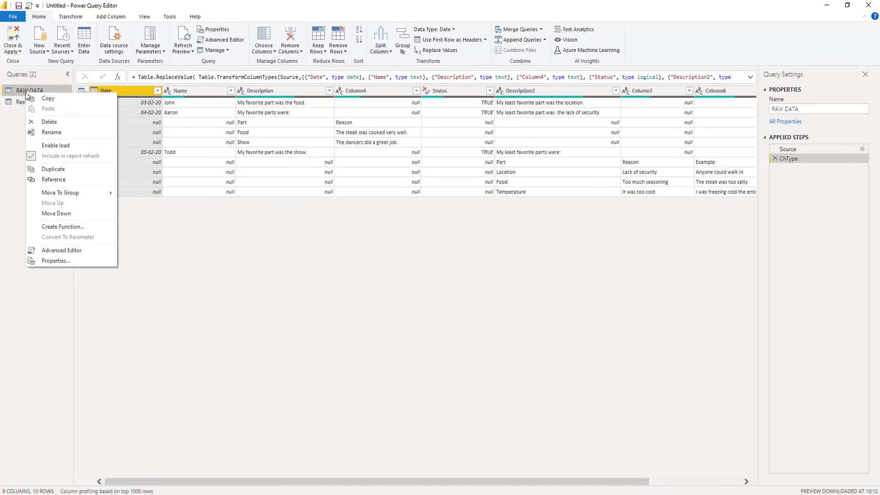
pyautogui.press('Down')
pyautogui.press('Down')
pyautogui.press('Down')
pyautogui.press('Down')
pyautogui.press('Down')
pyautogui.press('Down')
pyautogui.press('Return')
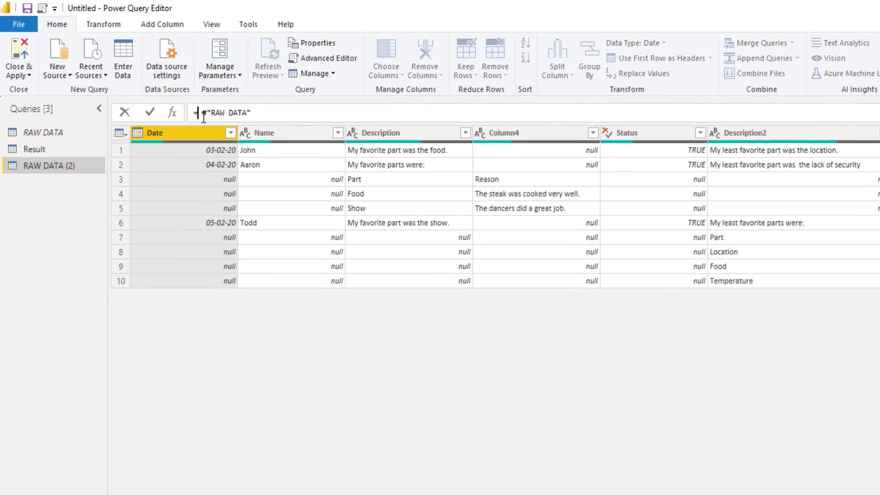
# Wrap the new query's source formula as Table.ColumnNames( #"RAW DATA" ) to list the column names.
pyautogui.click(204, 114)
pyautogui.write('T')
pyautogui.press('Left')
pyautogui.write('Table')
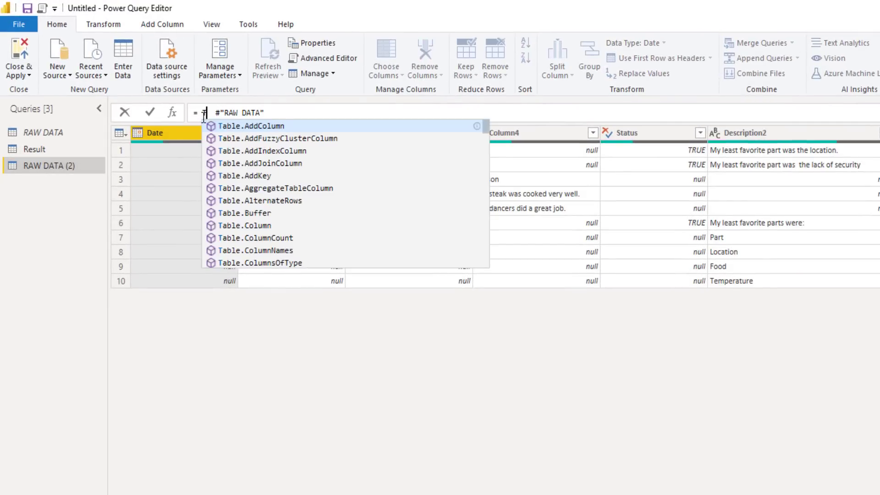
pyautogui.write('.col')
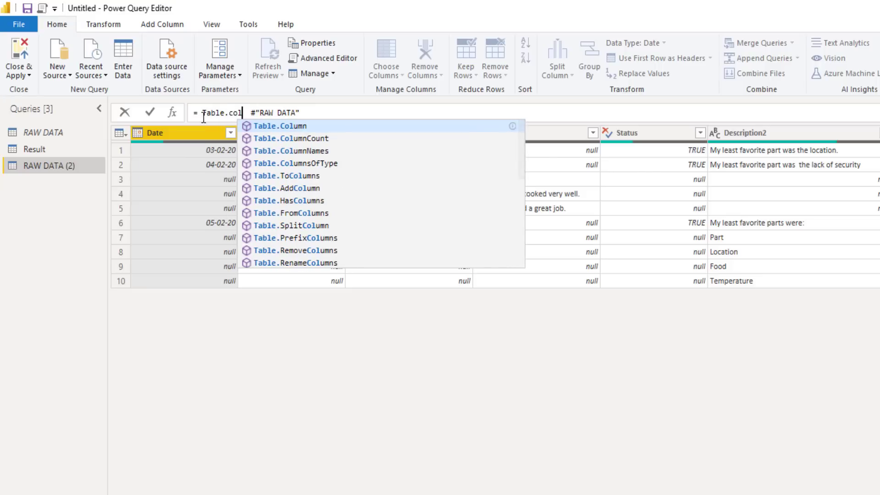
pyautogui.press('Down')
pyautogui.press('Down')
pyautogui.press('Tab')
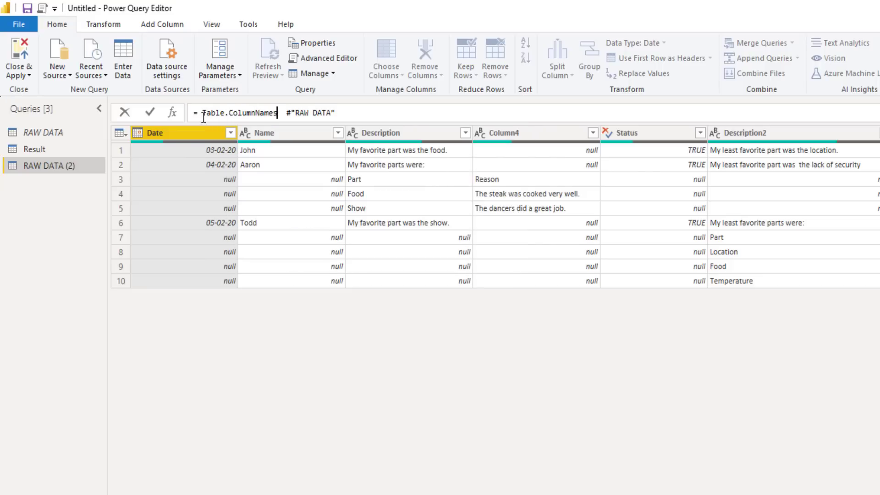
pyautogui.write('(')
pyautogui.press('Delete')
pyautogui.press('End')
pyautogui.write(')')
pyautogui.press('Return')
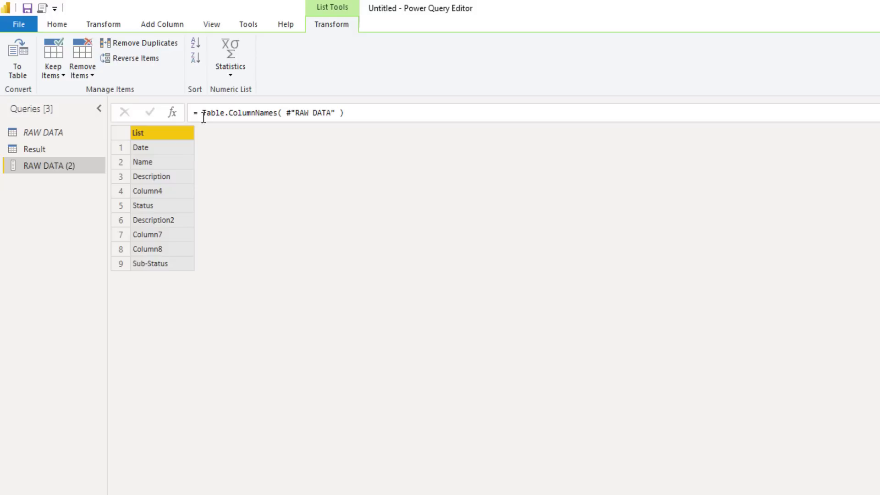
# Convert the column-name list to a table with no delimiter, and add a Trim column based on Column1.
pyautogui.click(21, 75)
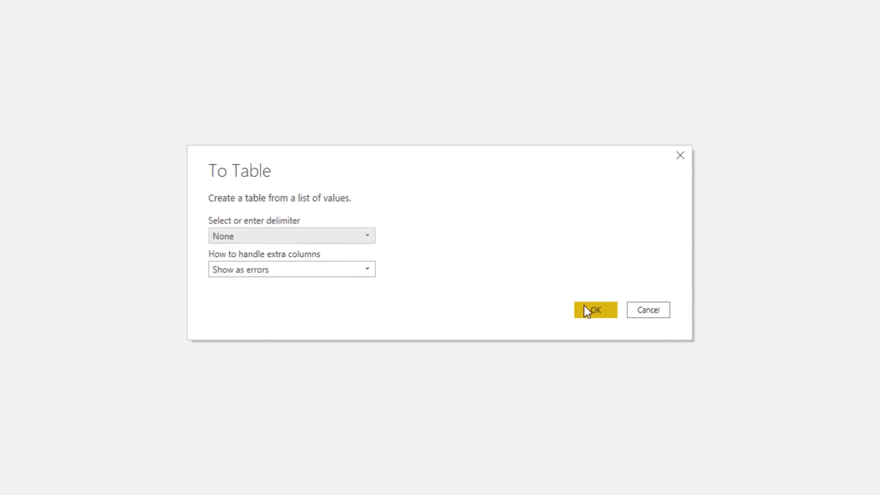
pyautogui.click(585, 306)
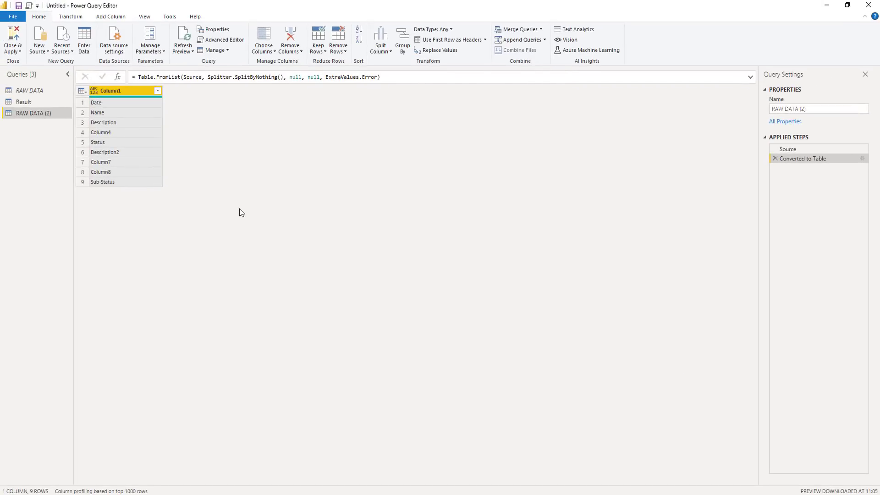
pyautogui.click(112, 18)
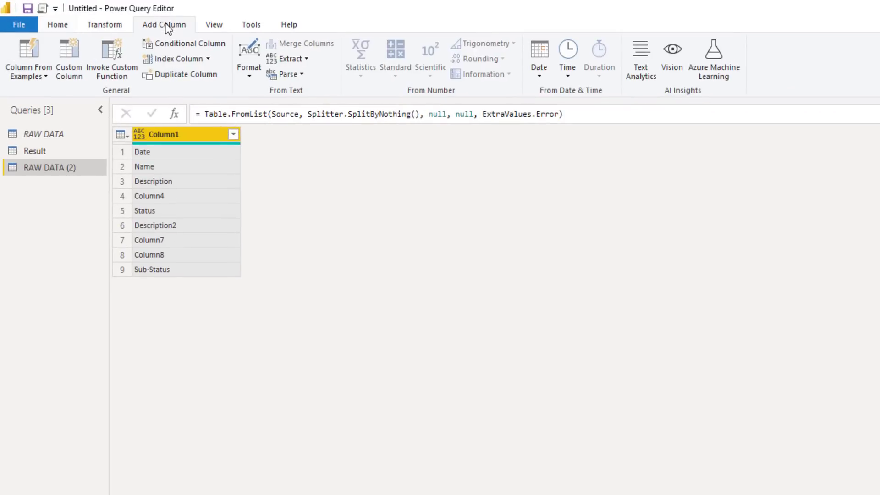
pyautogui.click(250, 72)
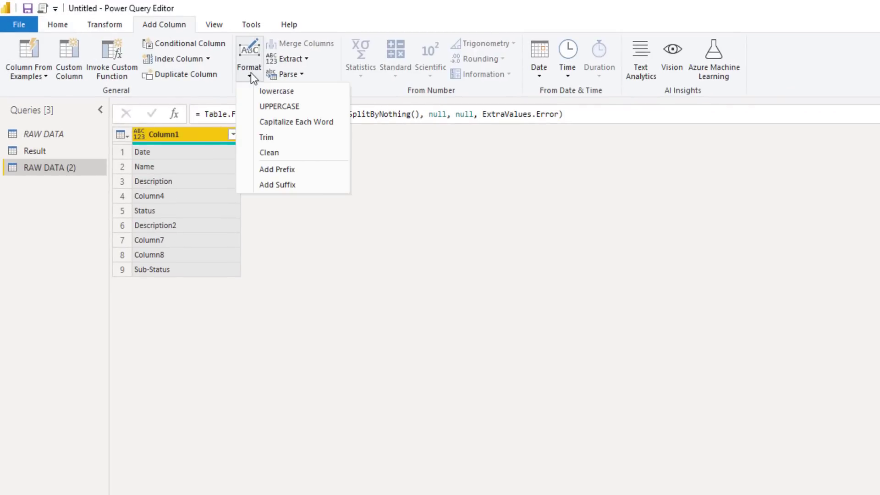
pyautogui.click(256, 137)
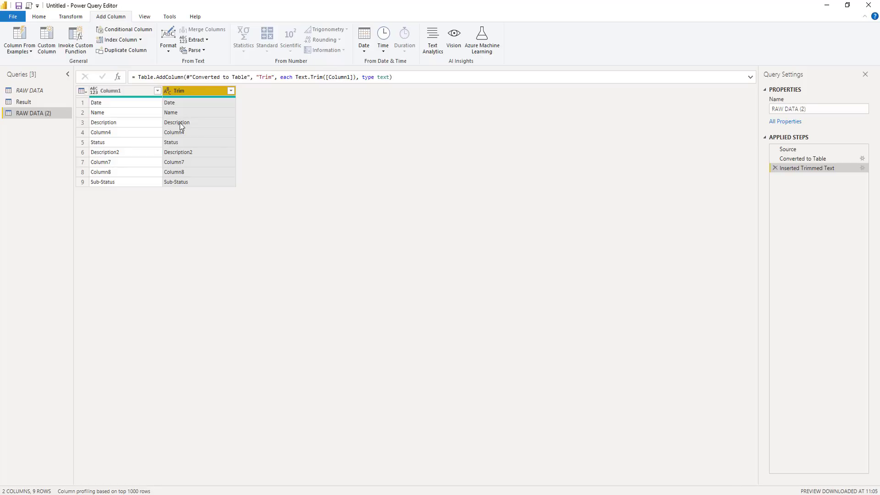
# Replace the Text.Trim call in the Trim column's formula with an if Text.StartsWith( test on [Column1].
pyautogui.click(295, 76)
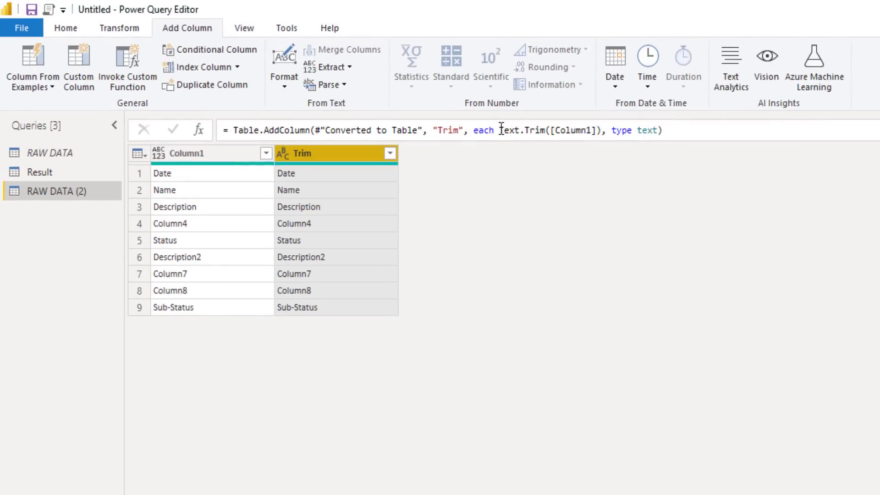
pyautogui.moveTo(510, 127); pyautogui.dragTo(550, 134)
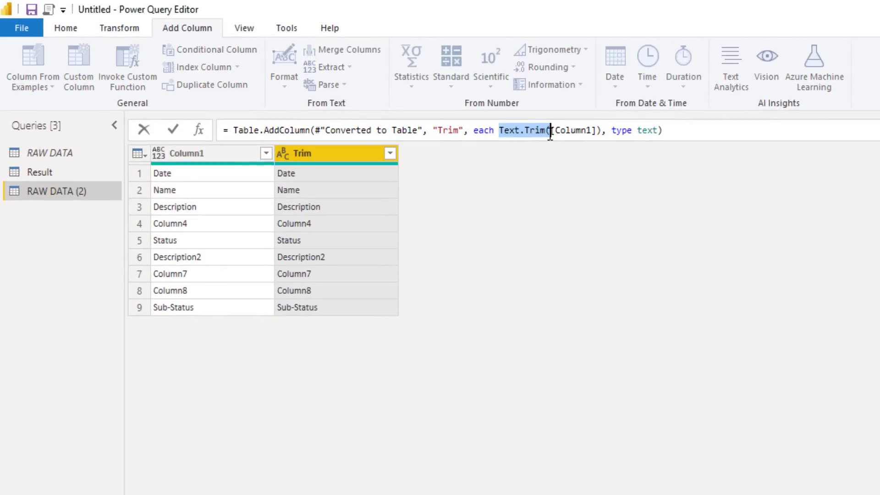
pyautogui.press('BackSpace')
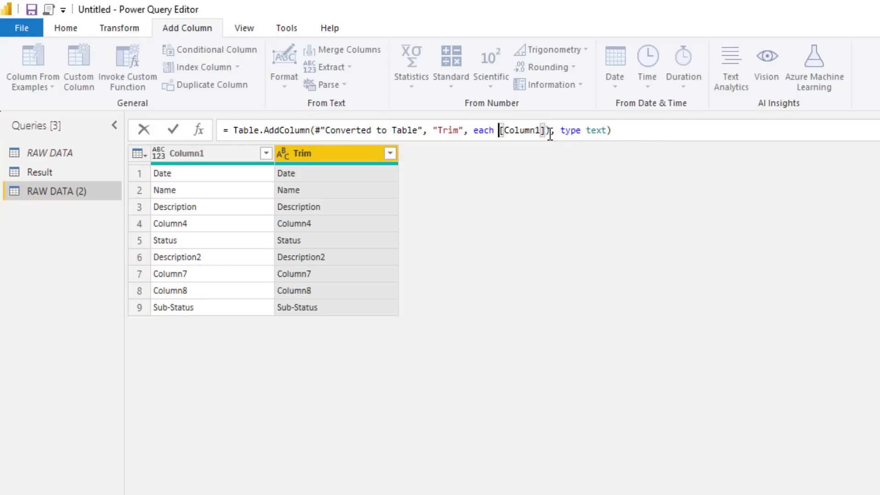
pyautogui.write('if')
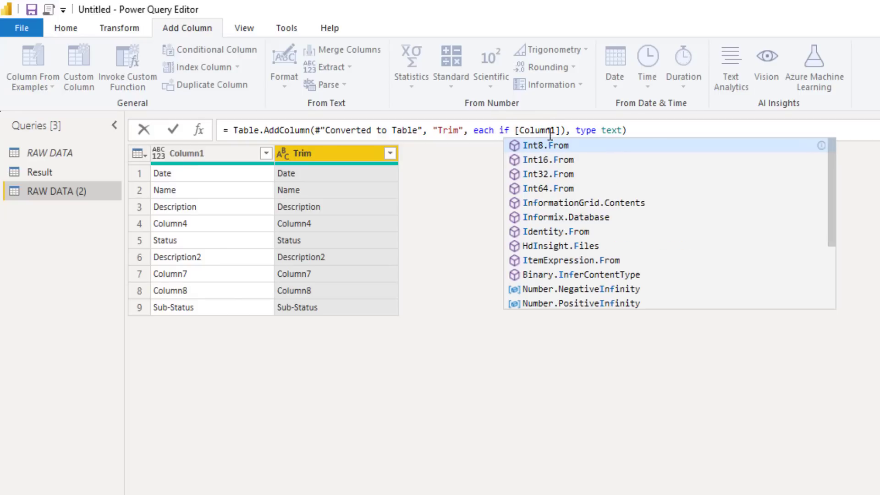
pyautogui.write(' Text ')
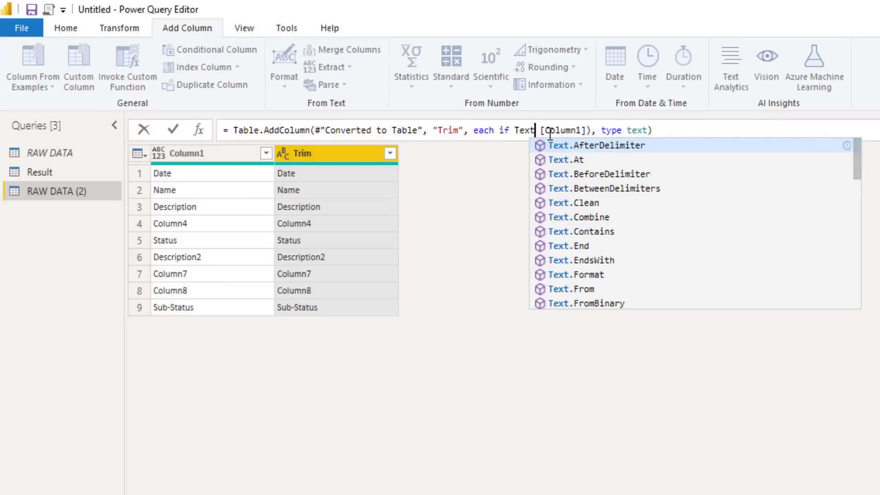
pyautogui.write('.str')
pyautogui.press('Down')
pyautogui.press('Tab')
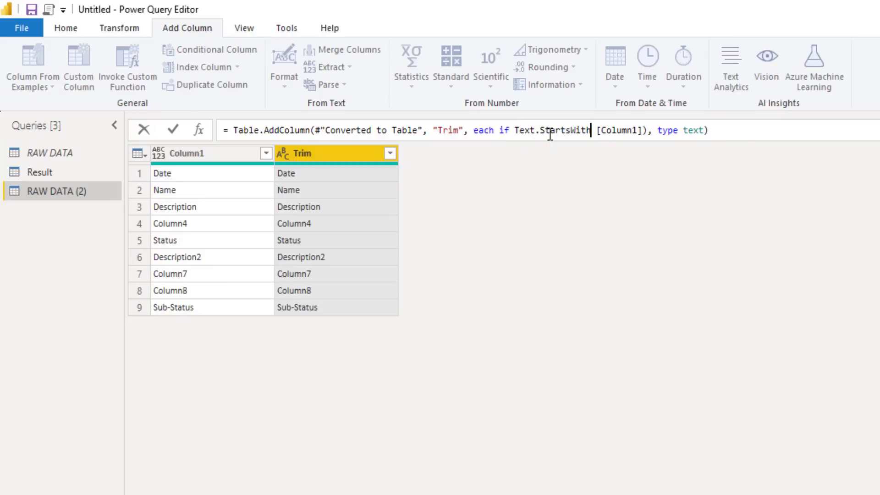
pyautogui.write('(')
pyautogui.press('Delete')
pyautogui.press('Delete')
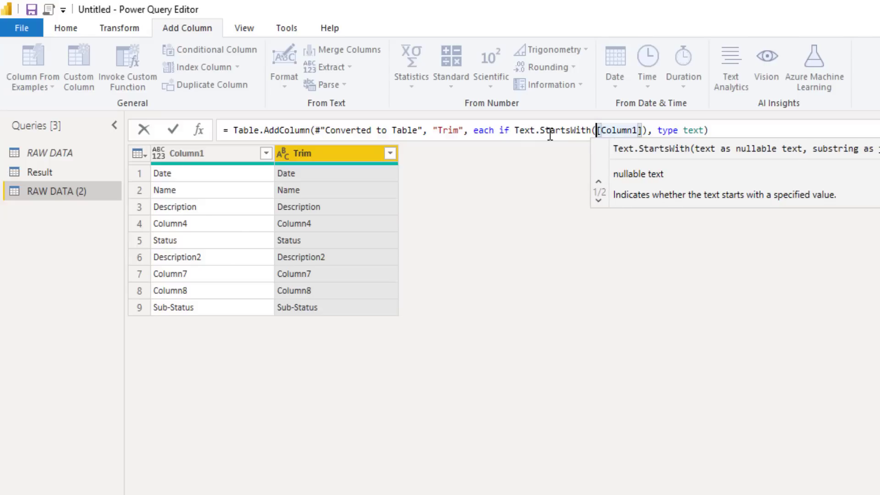
# Complete the Text.StartsWith condition so it checks whether [Column1] starts with "Column".
pyautogui.hotkey('shift', 'Right')
pyautogui.hotkey('shift', 'Right')
pyautogui.hotkey('shift', 'Right')
pyautogui.hotkey('shift', 'Right')
pyautogui.hotkey('shift', 'Right')
pyautogui.hotkey('shift', 'Right')
pyautogui.hotkey('shift', 'Right')
pyautogui.hotkey('shift', 'Right')
pyautogui.hotkey('shift', 'Right')
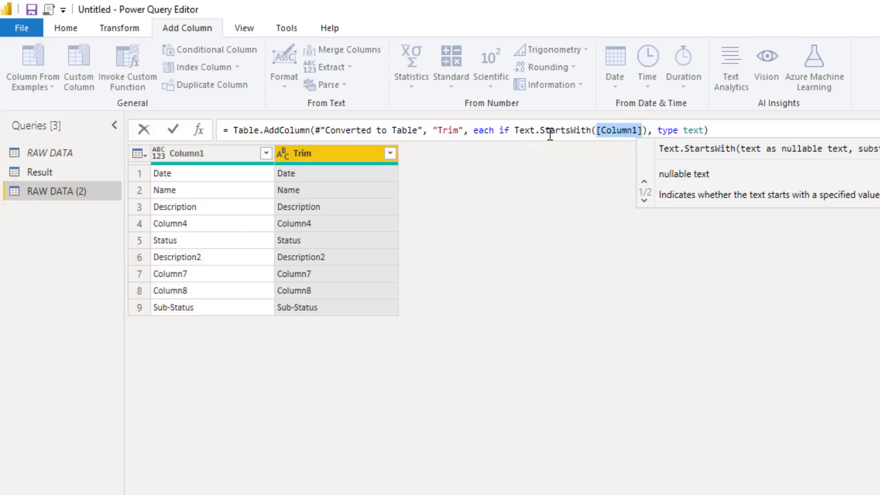
pyautogui.press('Right')
pyautogui.write(', ')
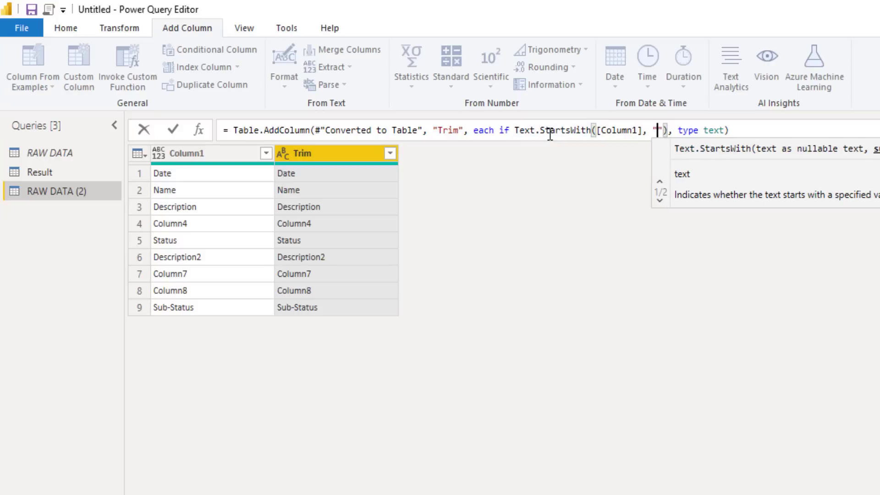
pyautogui.write('"')
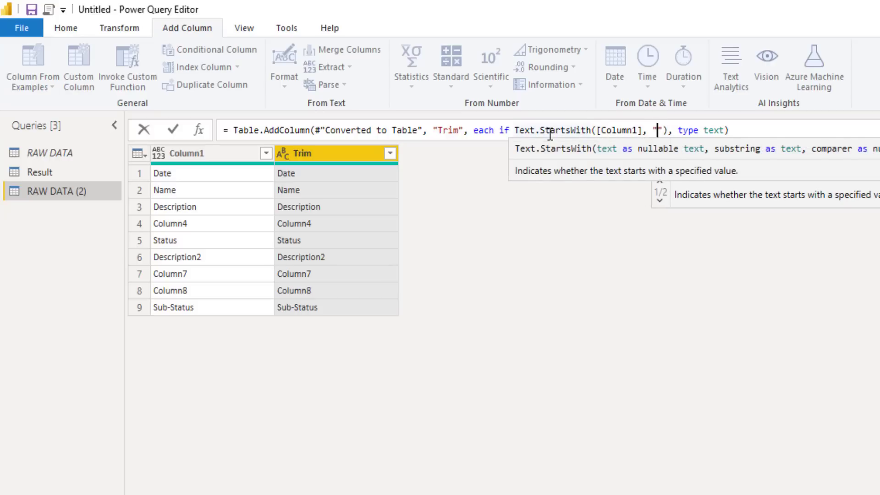
pyautogui.write('Co')
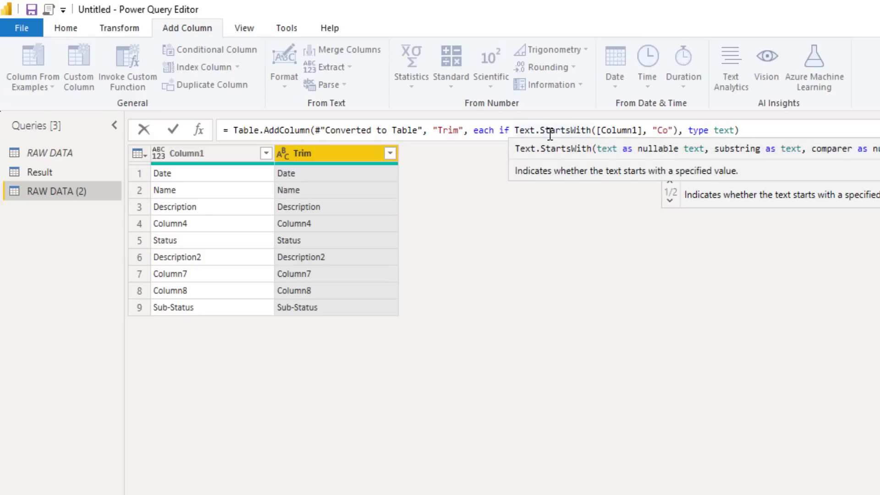
pyautogui.write('lumn')
pyautogui.press('Right')
pyautogui.press('Right')
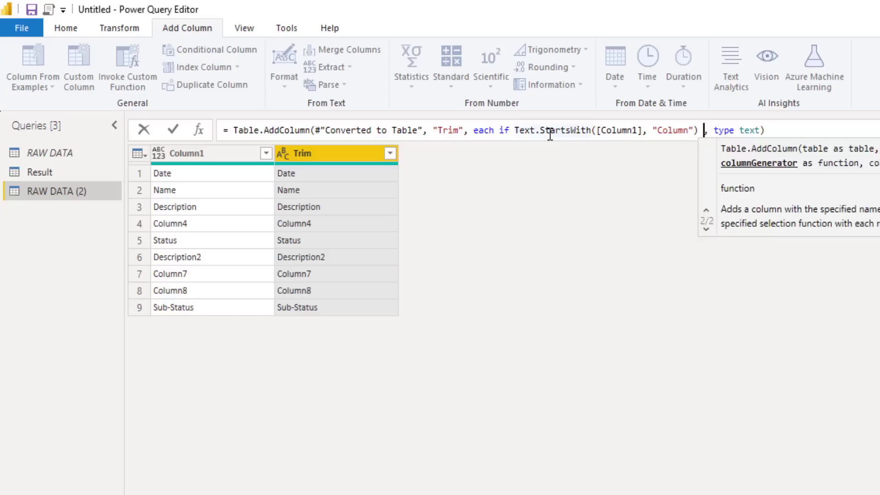
# Finish the conditional formula with then null else [Column1] and apply it to the added column.
pyautogui.write('then null')
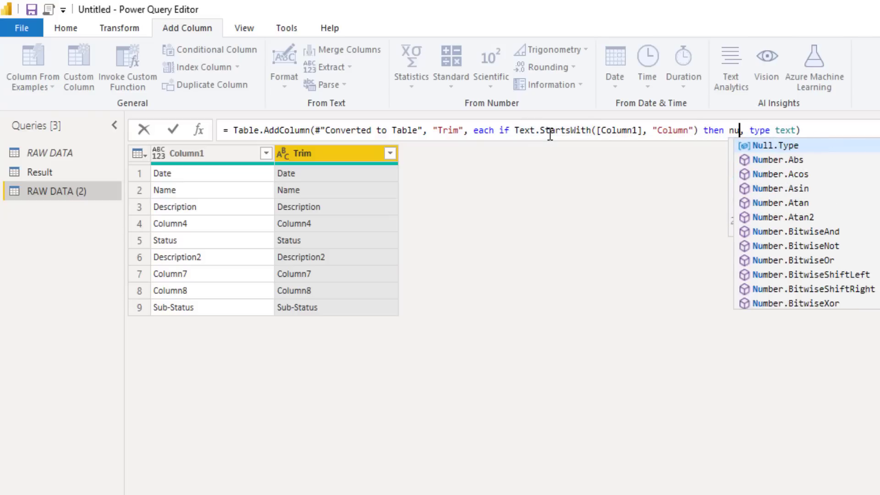
pyautogui.write(' else [Column1]')
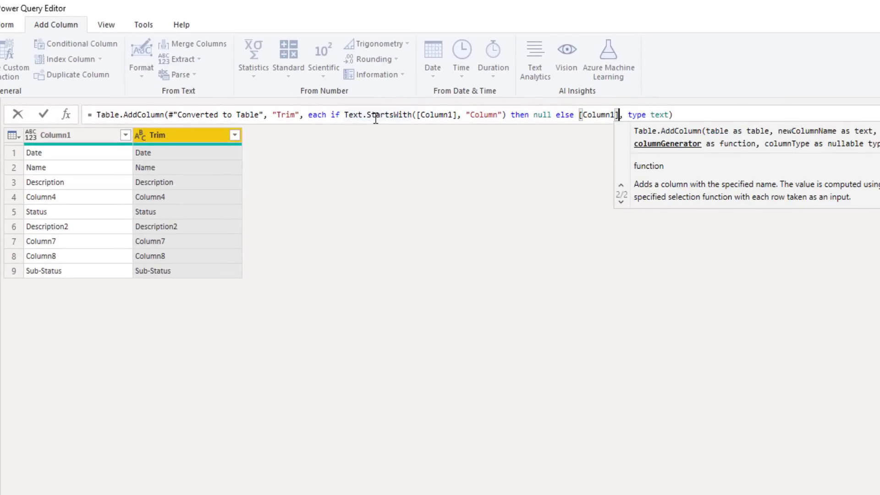
pyautogui.press('Right')
pyautogui.press('End')
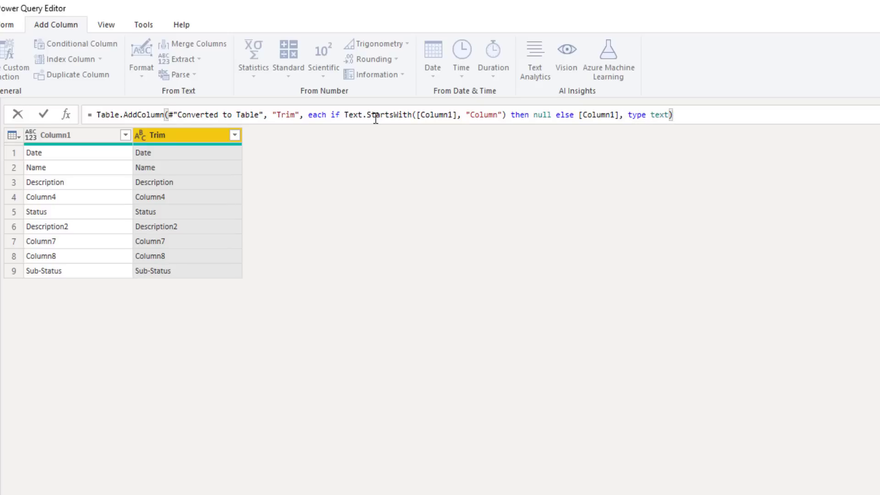
pyautogui.click(43, 115)
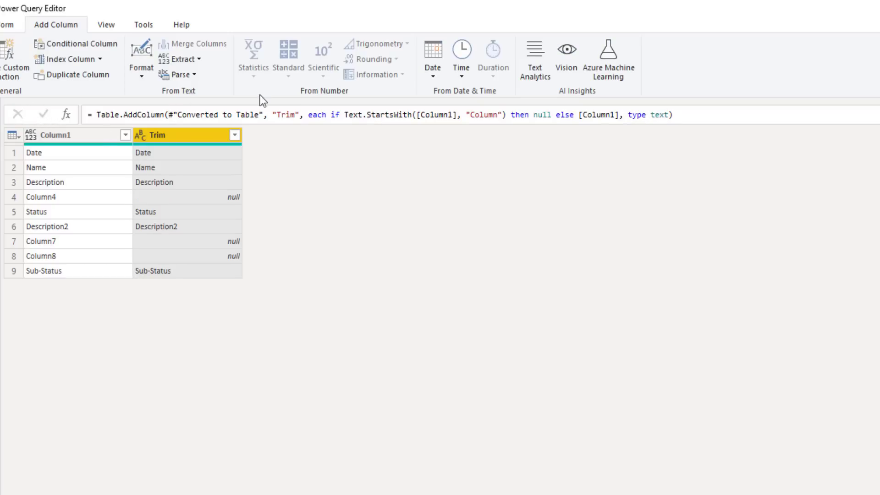
# Change the added column's name from Trim to GroupColumn in its Table.AddColumn formula.
pyautogui.moveTo(276, 114); pyautogui.dragTo(296, 116)
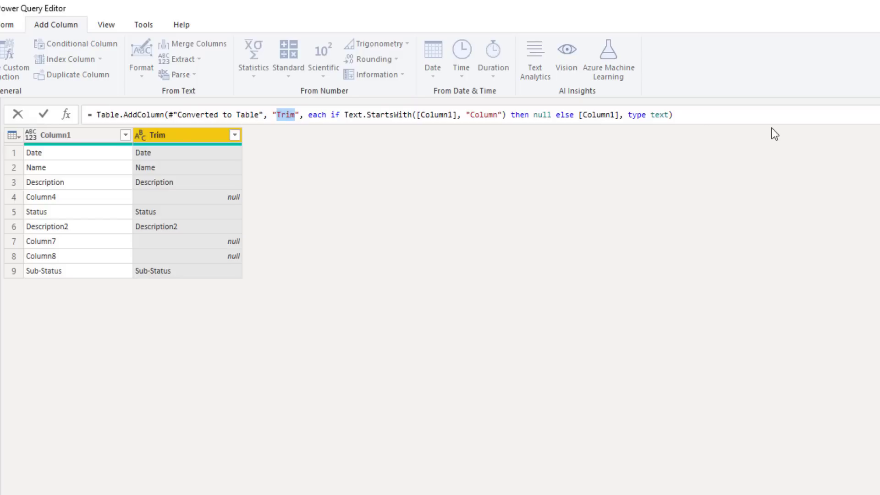
pyautogui.write('Grou')
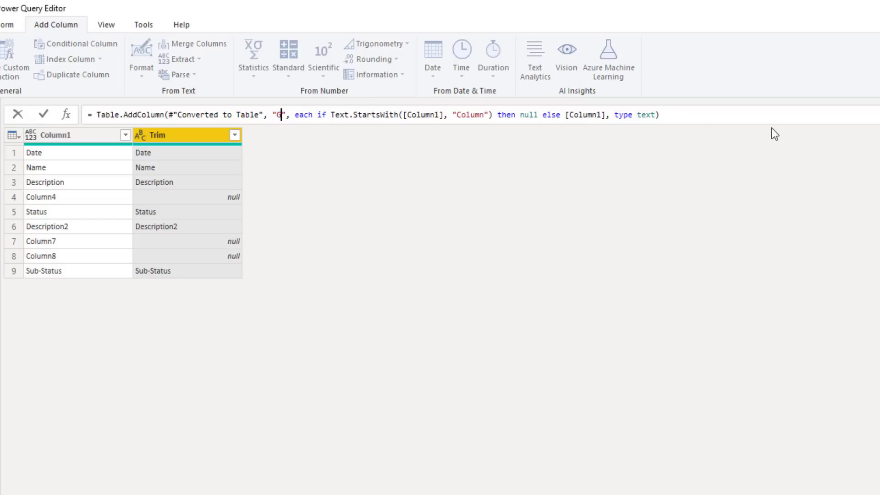
pyautogui.write('pColumn')
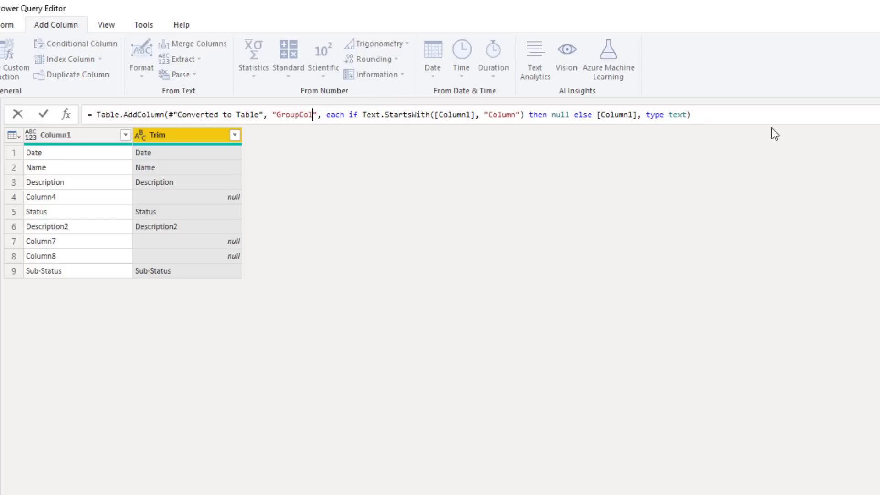
pyautogui.click(43, 115)
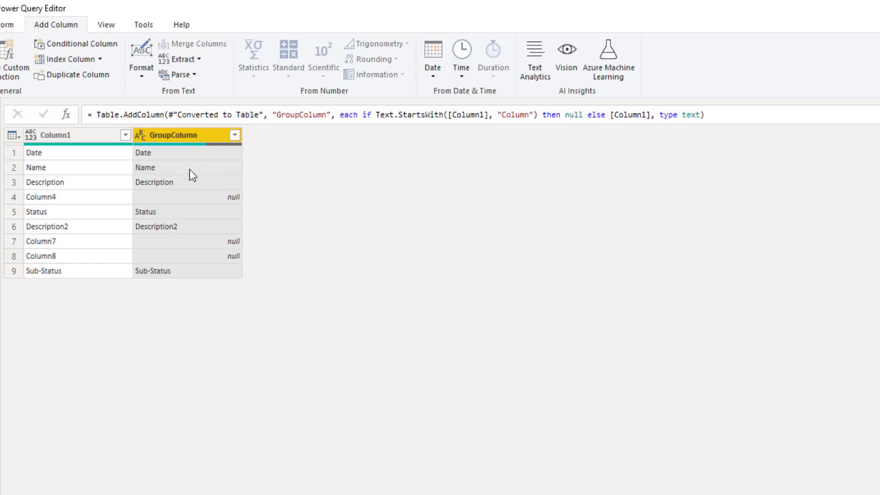
# Fill the null cells of GroupColumn downward with the values above them.
pyautogui.rightClick(191, 134)
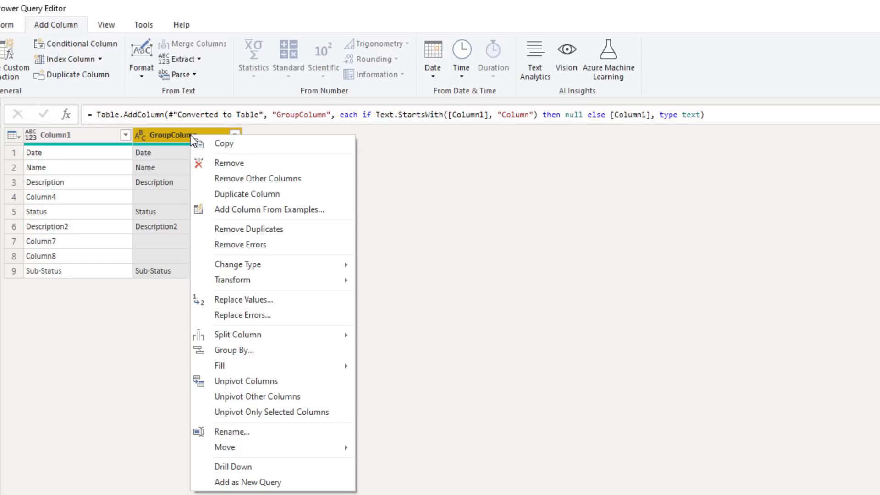
pyautogui.moveTo(228, 365)
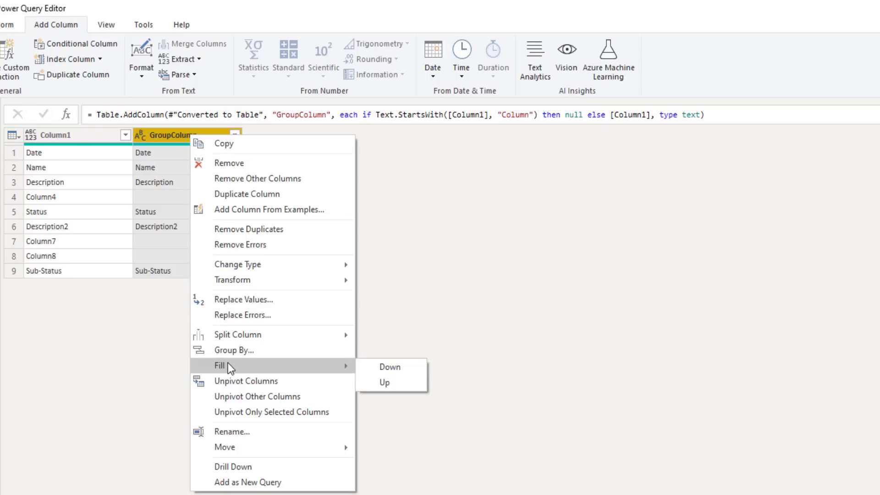
pyautogui.click(406, 367)
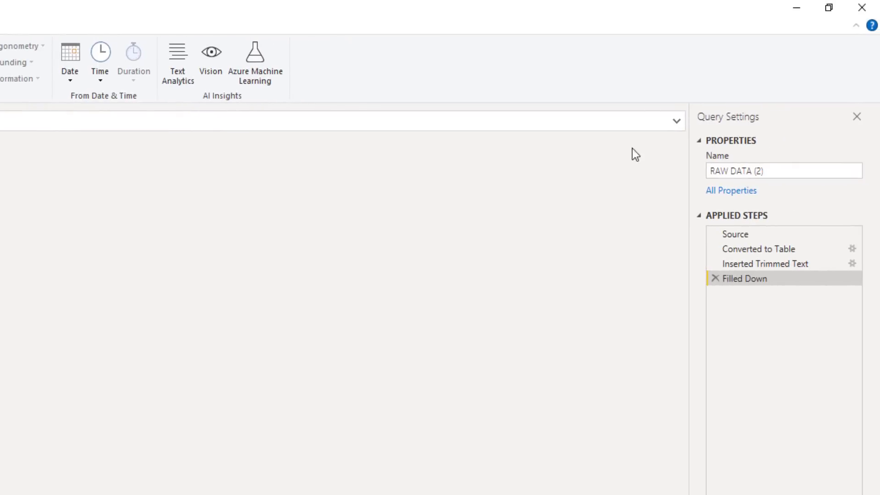
# Rename the RAW DATA (2) query as ColumnGroups and disable its load.
pyautogui.click(774, 168)
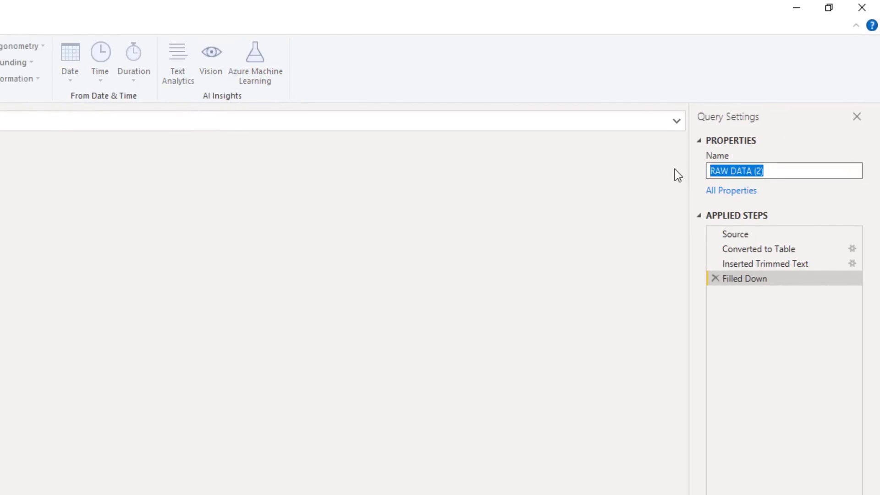
pyautogui.write('Column')
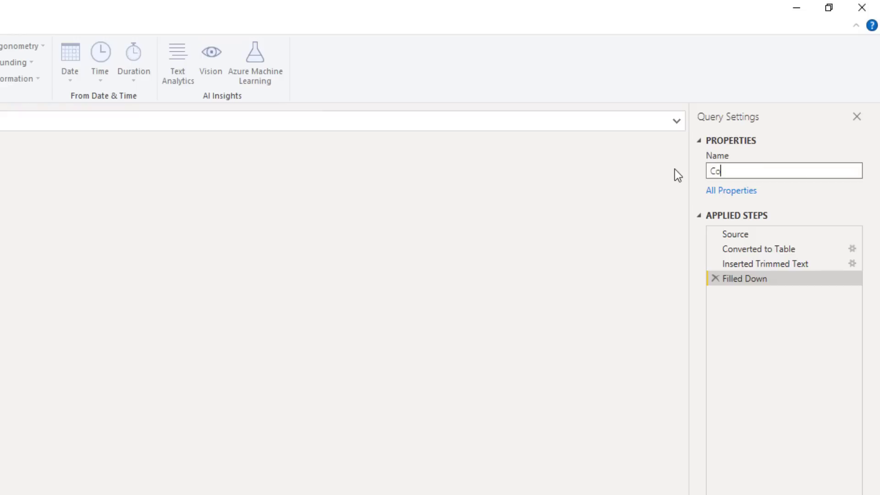
pyautogui.write('Groups')
pyautogui.press('Return')
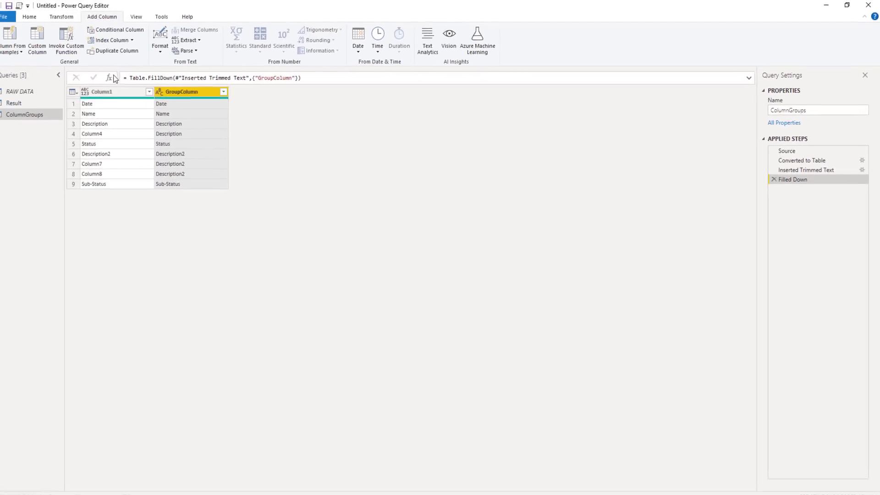
pyautogui.rightClick(26, 115)
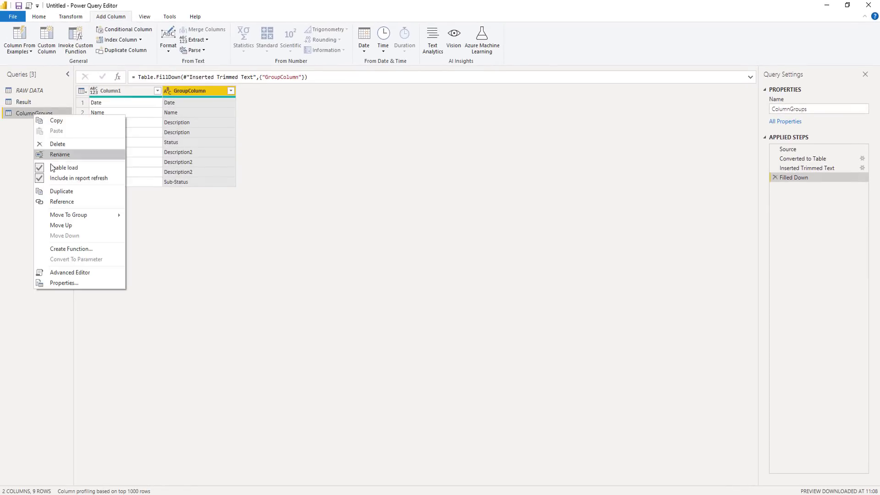
pyautogui.click(52, 168)
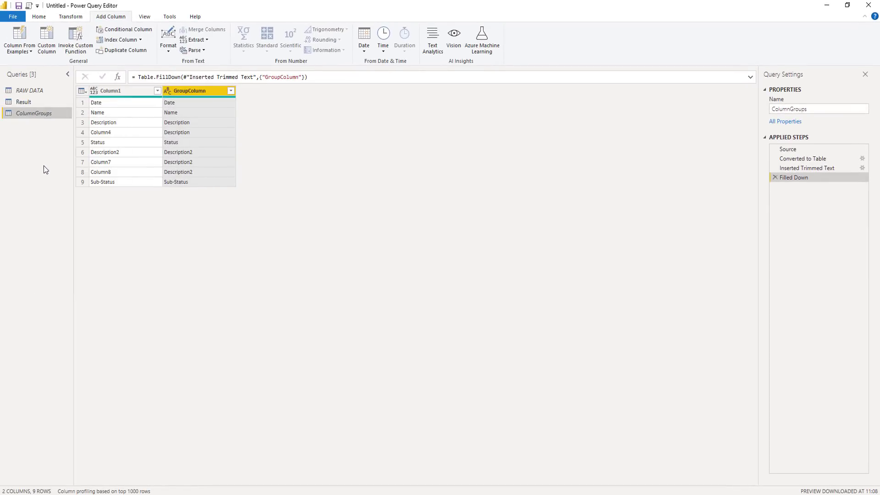
# Create a new query that references the ColumnGroups query.
pyautogui.rightClick(37, 114)
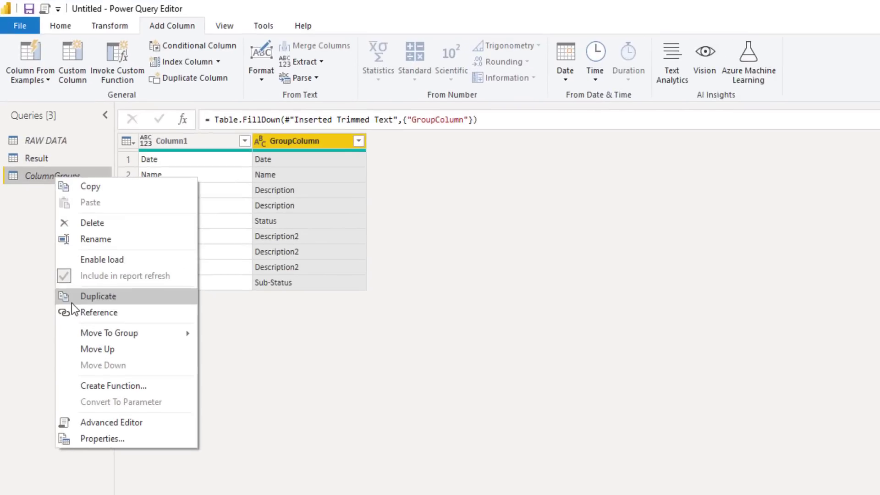
pyautogui.click(44, 202)
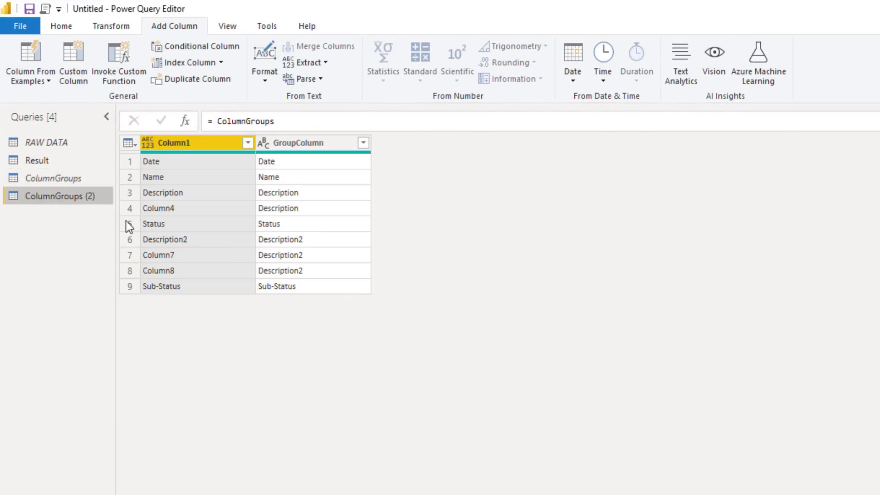
pyautogui.click(854, 114)
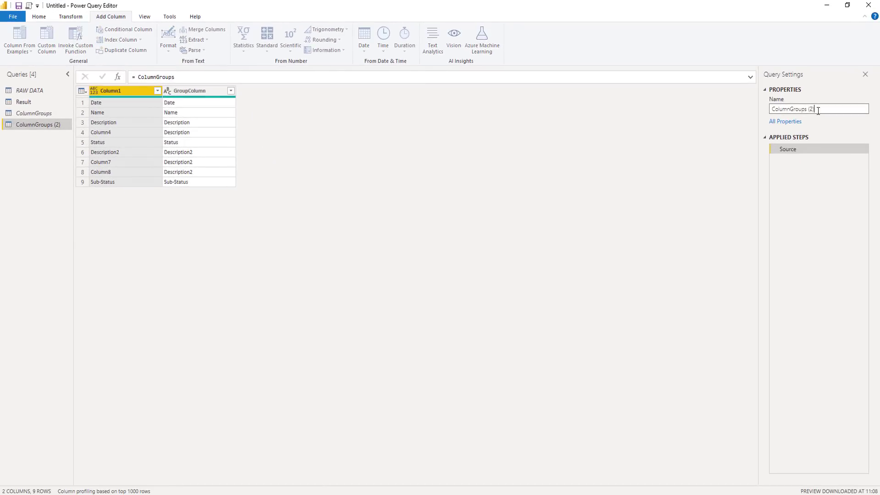
pyautogui.click(36, 155)
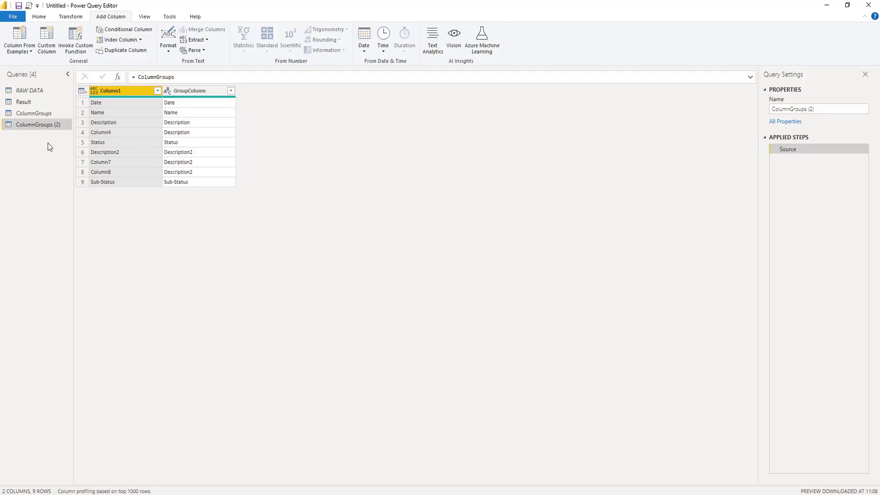
# Filter GroupColumn in the new referencing query to keep only the Description rows.
pyautogui.click(230, 91)
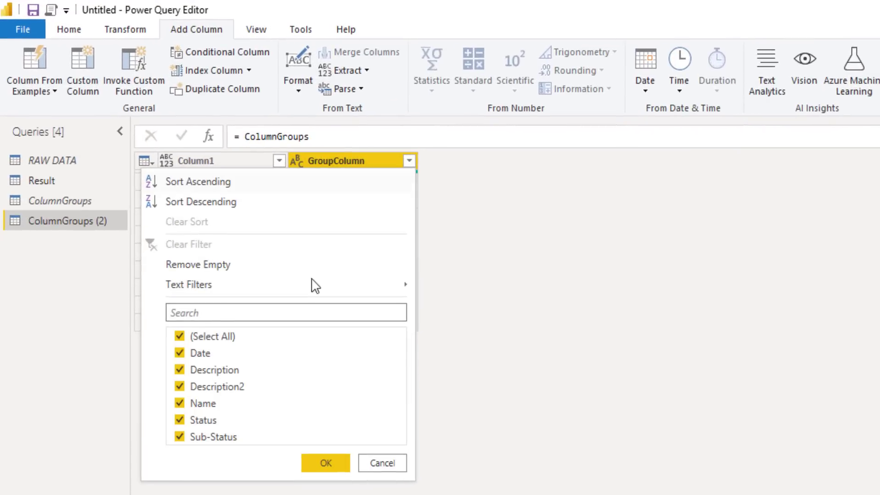
pyautogui.click(179, 336)
pyautogui.click(180, 370)
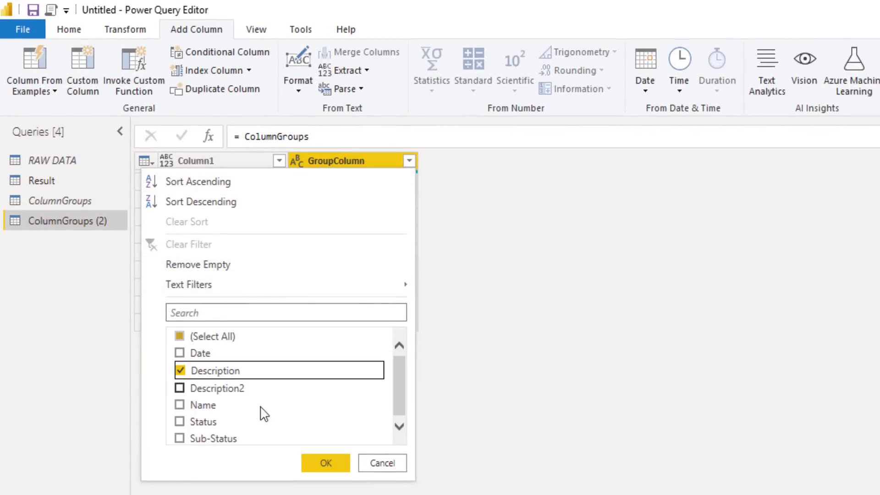
pyautogui.click(323, 463)
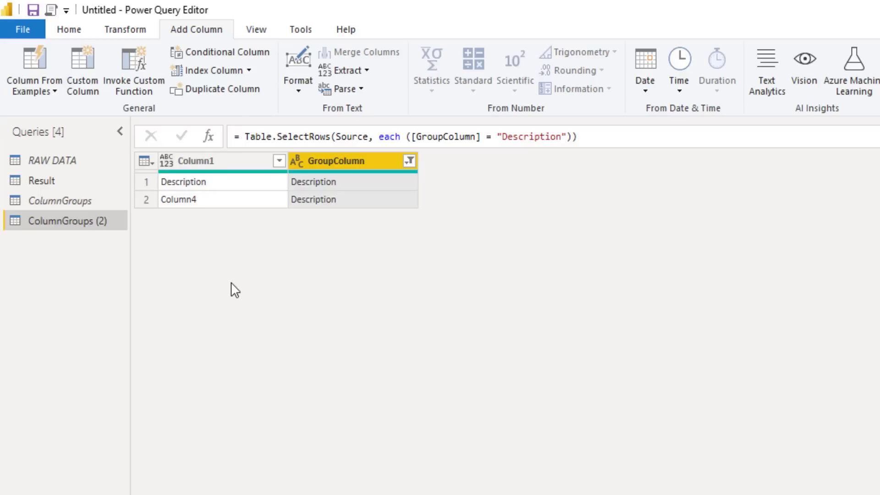
# Drill down into Column1 of the filtered ColumnGroups (2) query to turn it into a list.
pyautogui.rightClick(218, 162)
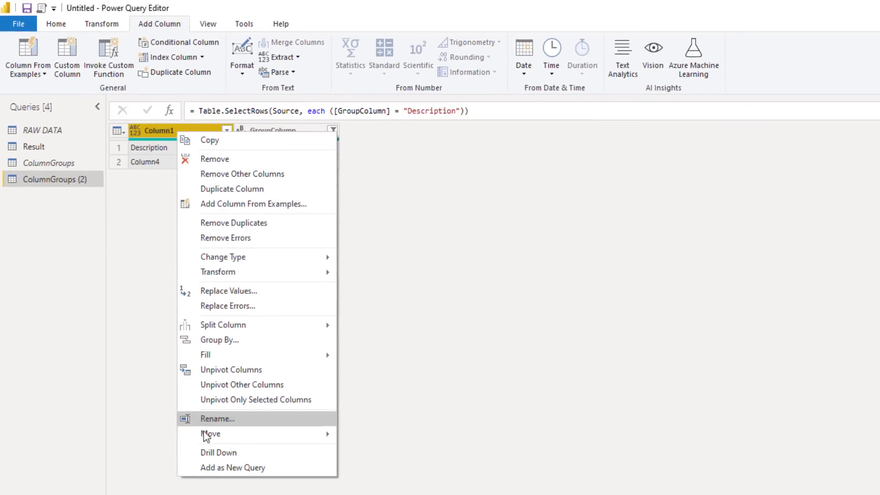
pyautogui.click(207, 453)
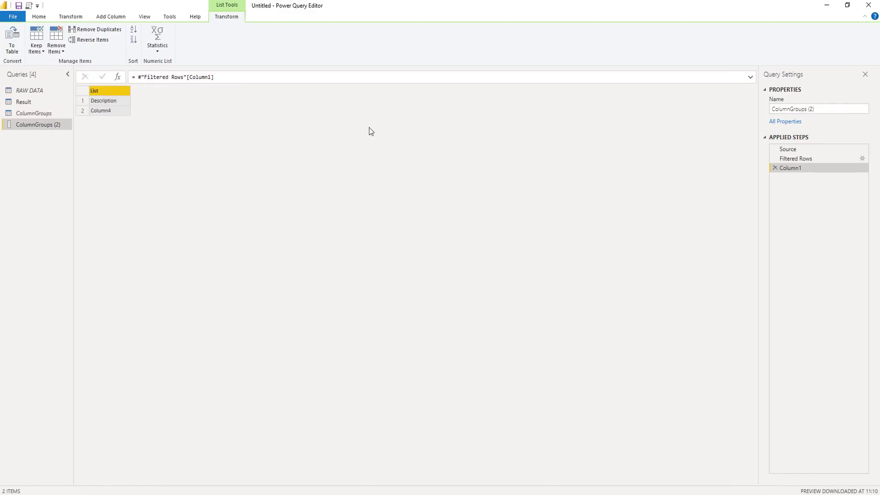
# Rename the ColumnGroups (2) list query as ListDescr and disable its load.
pyautogui.click(820, 109)
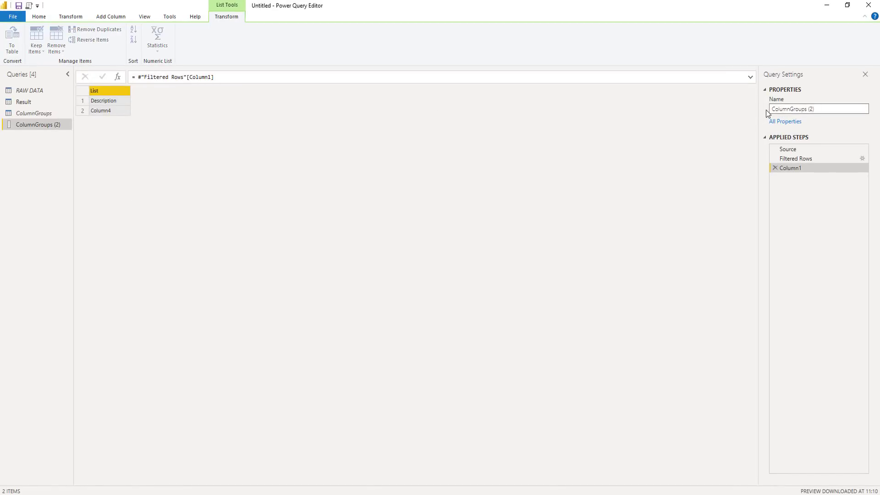
pyautogui.moveTo(817, 110); pyautogui.dragTo(763, 111)
pyautogui.write('ListDescr')
pyautogui.press('Return')
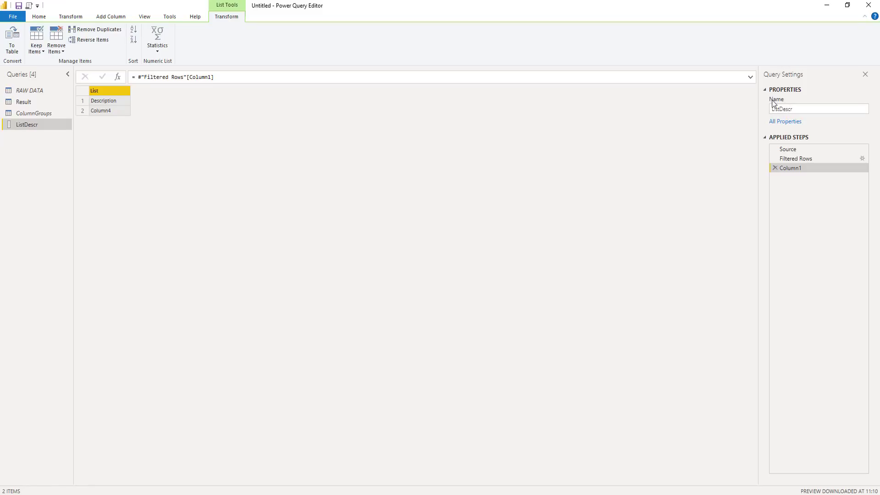
pyautogui.rightClick(33, 127)
pyautogui.click(39, 180)
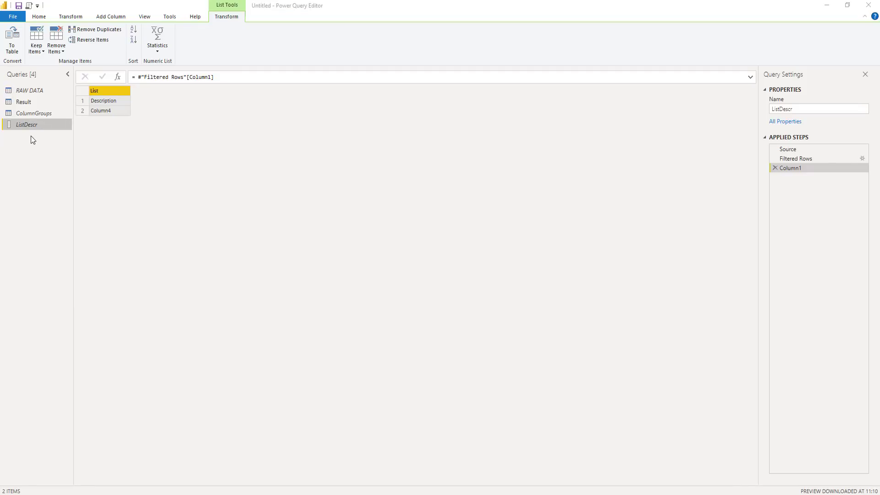
# In the Result query's merge formula, replace the hard-coded {"Description", "Column4"} list with ListDescr.
pyautogui.click(34, 103)
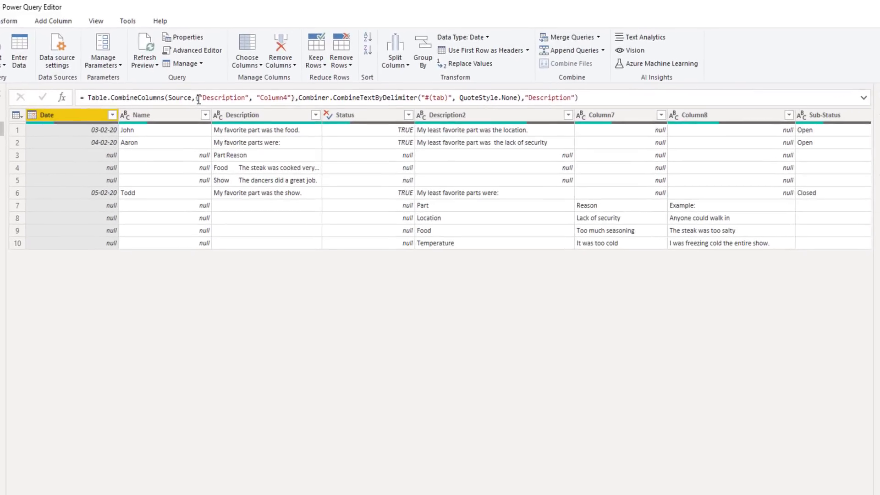
pyautogui.click(197, 98)
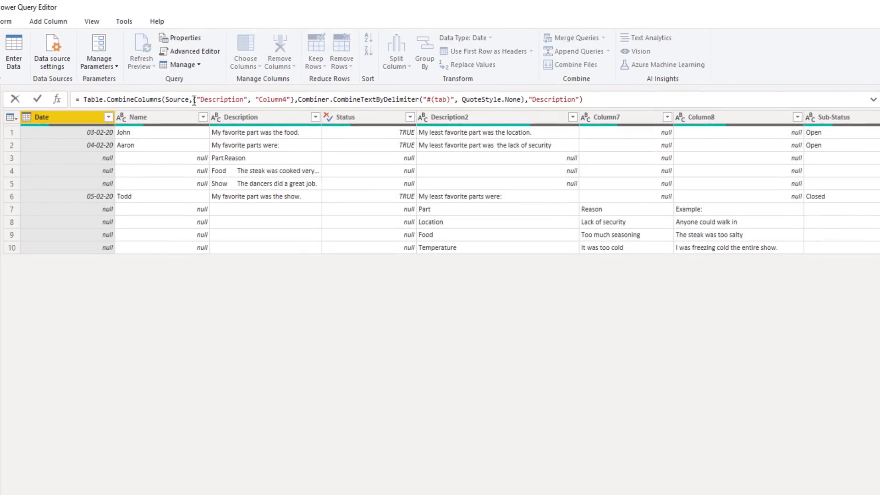
pyautogui.moveTo(197, 98); pyautogui.dragTo(295, 99)
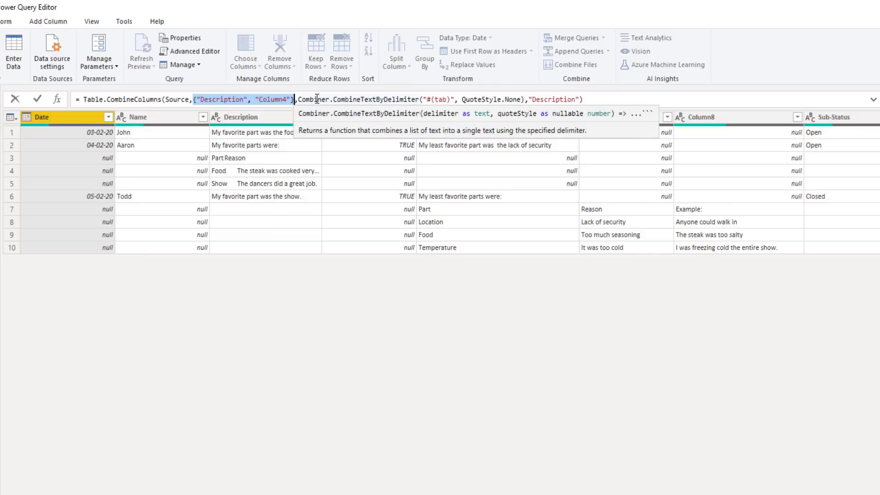
pyautogui.write('List')
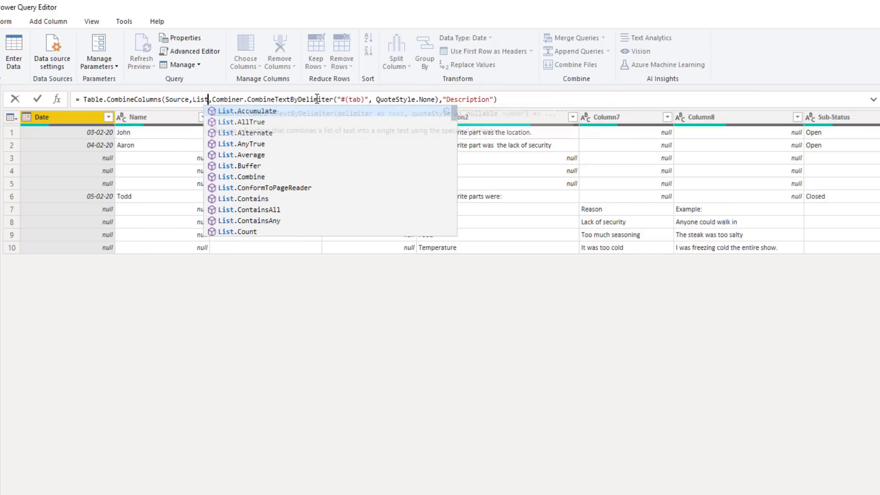
pyautogui.write('Descr')
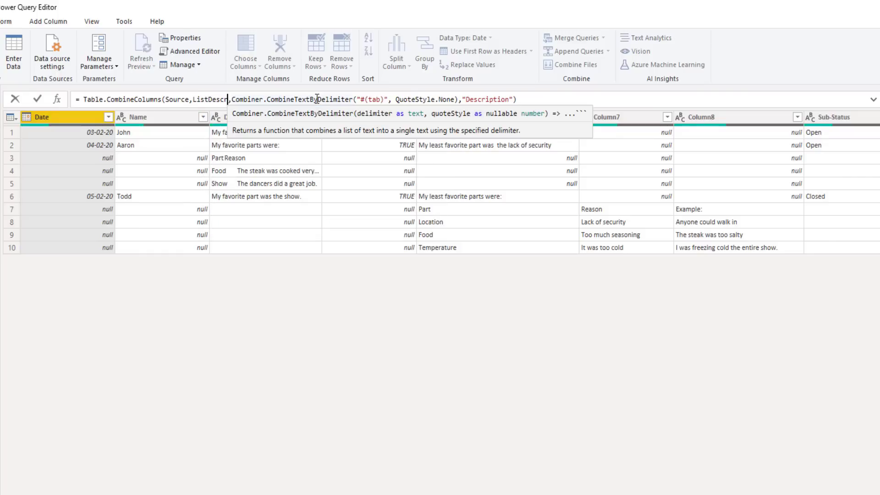
pyautogui.click(38, 99)
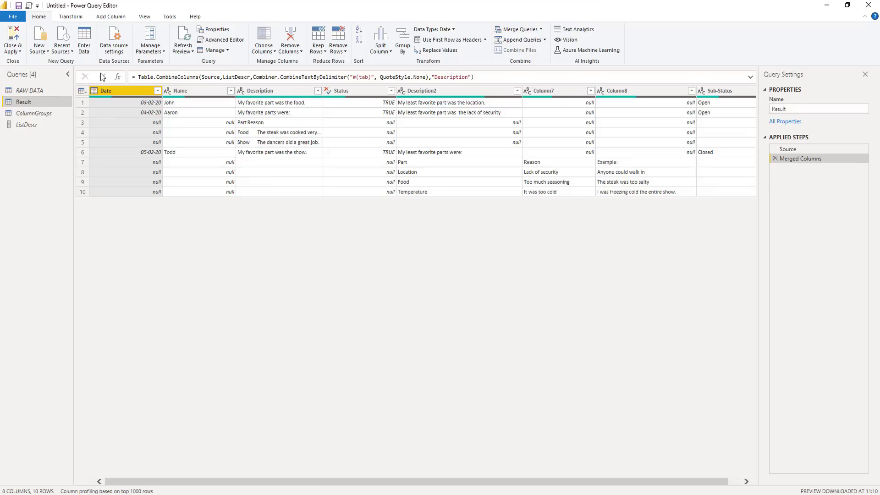
# Create another new query that references the ColumnGroups query.
pyautogui.click(28, 116)
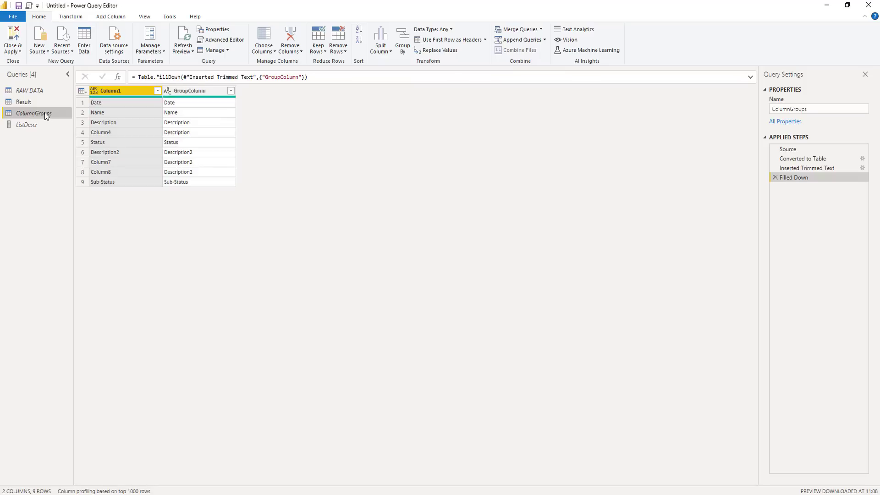
pyautogui.rightClick(45, 113)
pyautogui.click(51, 198)
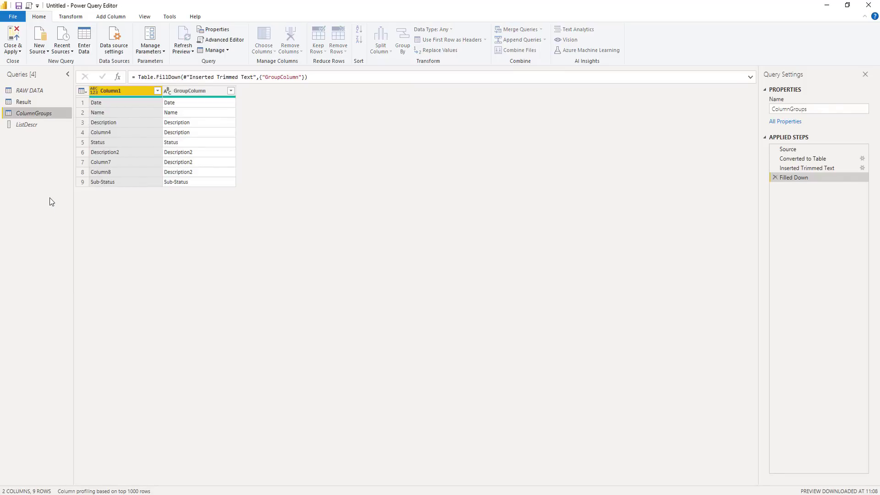
# Filter GroupColumn in the new referencing query to keep only the Description2 rows.
pyautogui.click(229, 89)
pyautogui.click(230, 90)
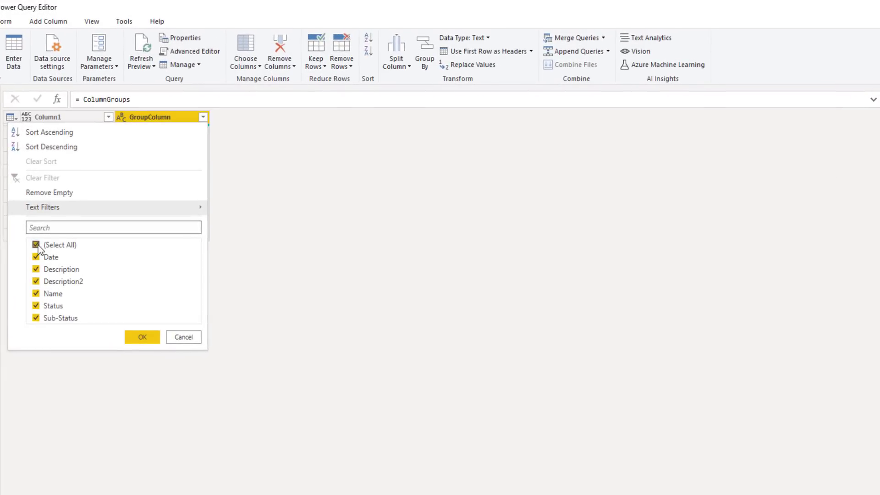
pyautogui.click(102, 191)
pyautogui.click(37, 283)
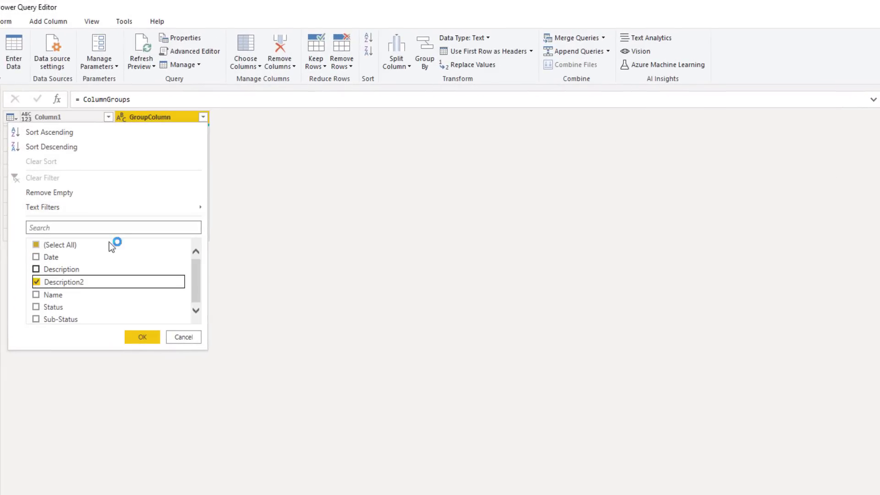
pyautogui.click(145, 338)
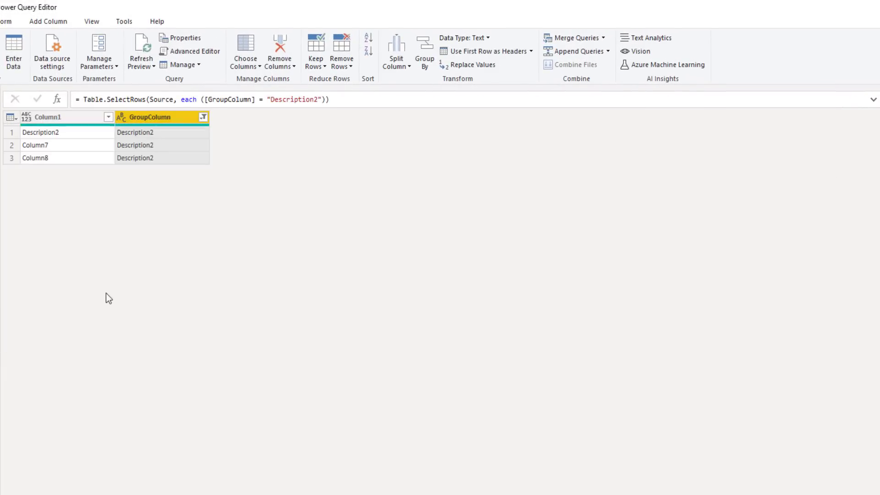
# Drill down into Column1 of the Description2 rows as a list and rename the query as ListDescr2.
pyautogui.rightClick(62, 117)
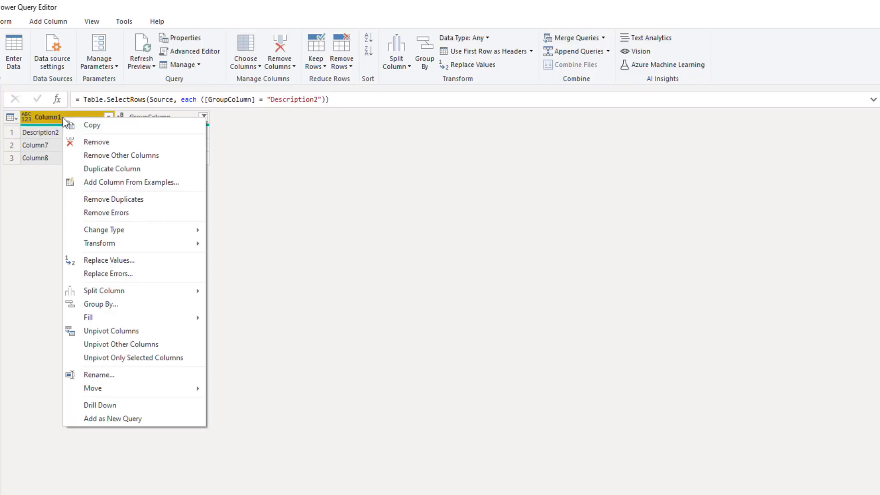
pyautogui.click(87, 405)
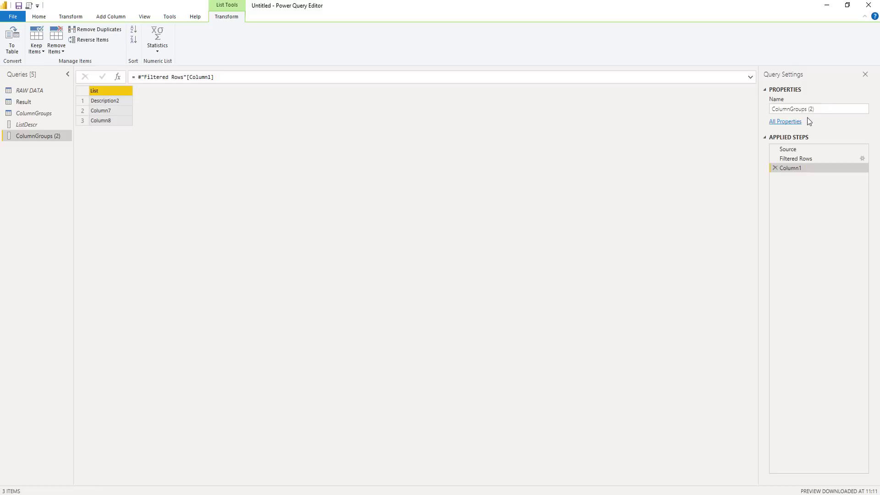
pyautogui.click(825, 109)
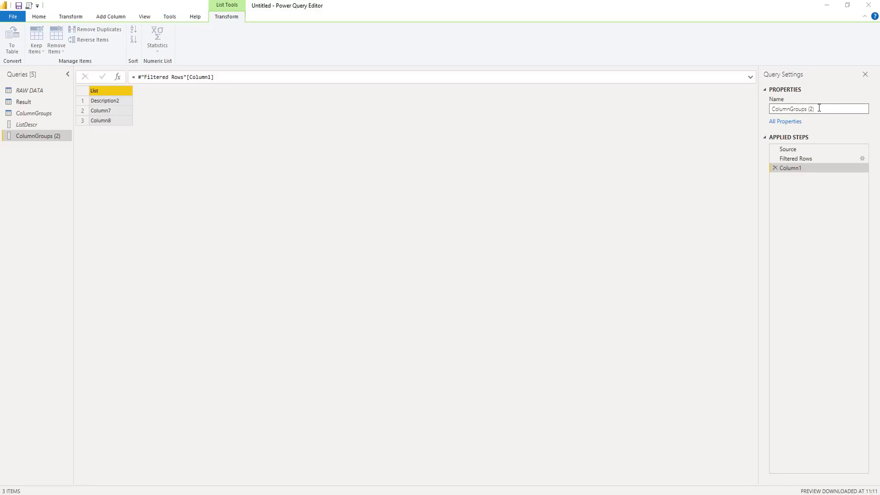
pyautogui.moveTo(819, 108); pyautogui.dragTo(762, 112)
pyautogui.write('ListDescr2')
pyautogui.press('Return')
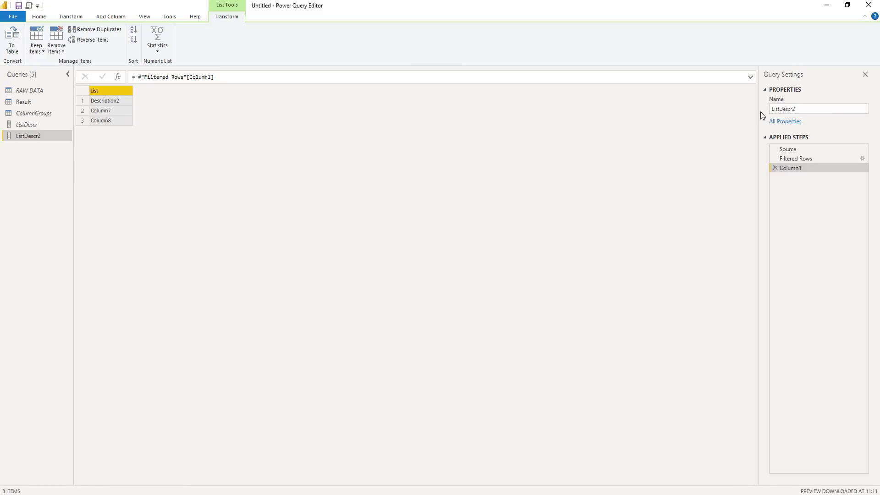
# In the Result query, merge the Description2 and Column7 columns with a Tab separator, entering Description2 as the new column name.
pyautogui.click(25, 101)
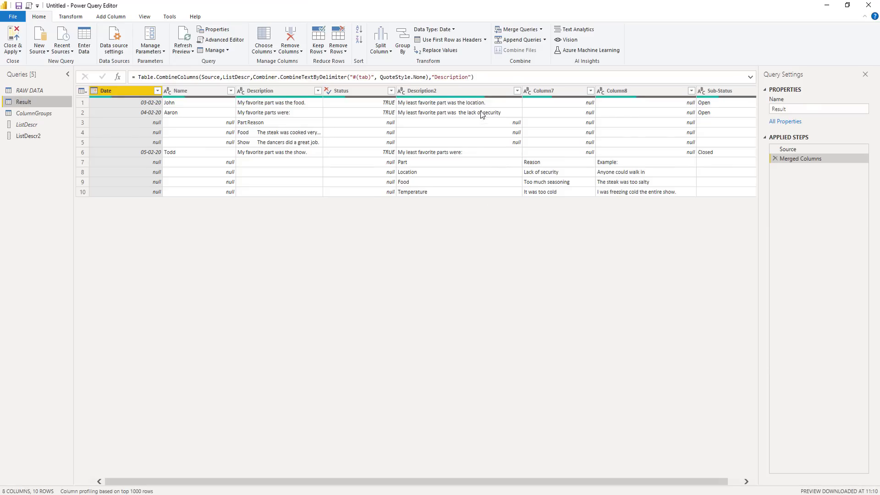
pyautogui.click(477, 92)
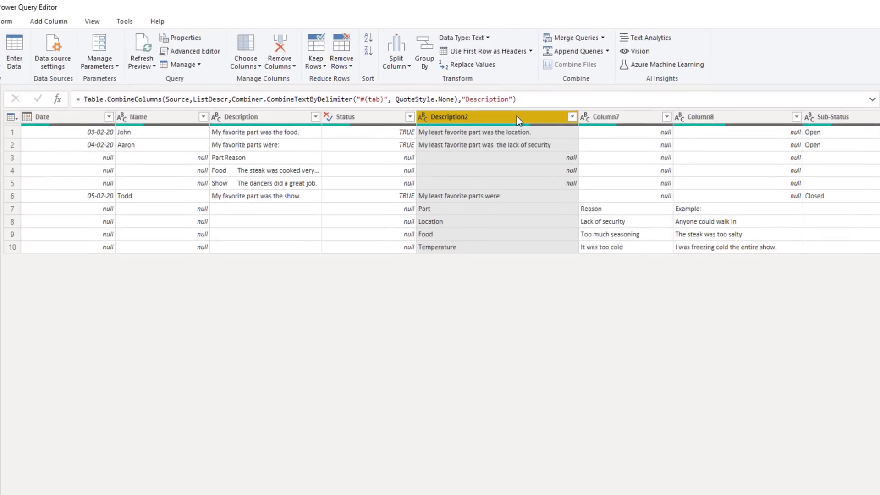
pyautogui.keyDown('ctrl'); pyautogui.click(629, 120); pyautogui.keyUp('ctrl')
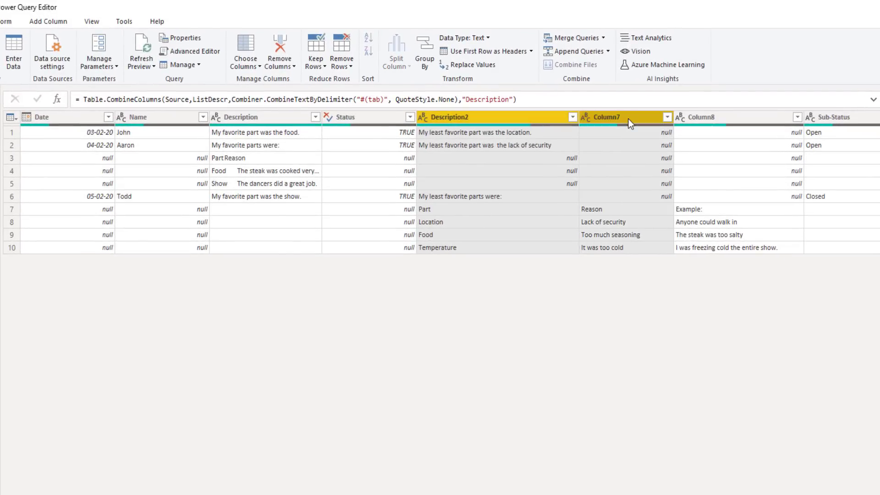
pyautogui.rightClick(628, 120)
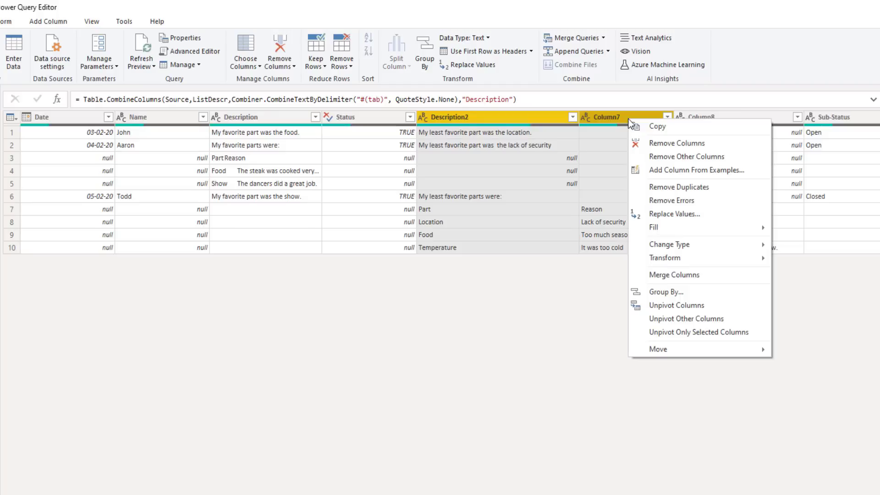
pyautogui.click(652, 274)
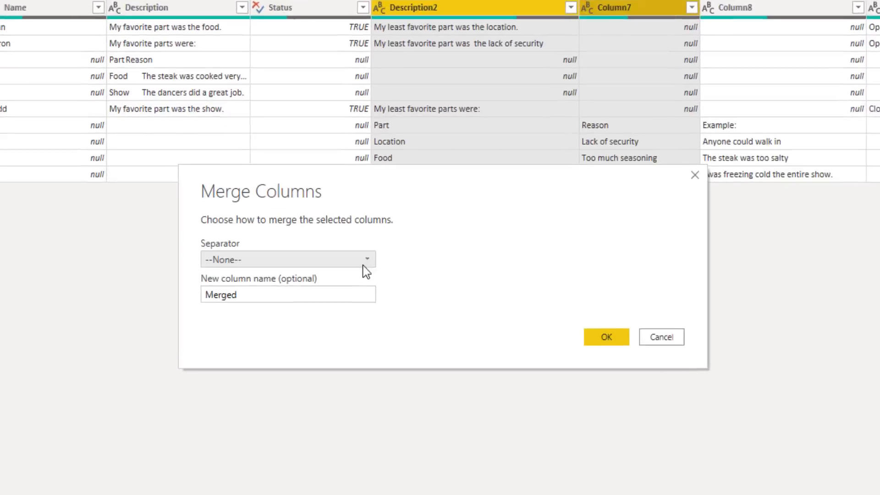
pyautogui.click(251, 260)
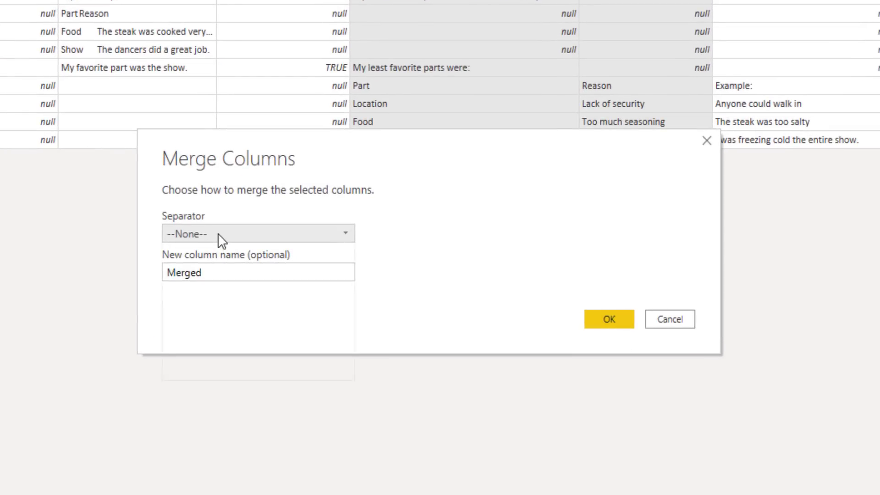
pyautogui.click(216, 356)
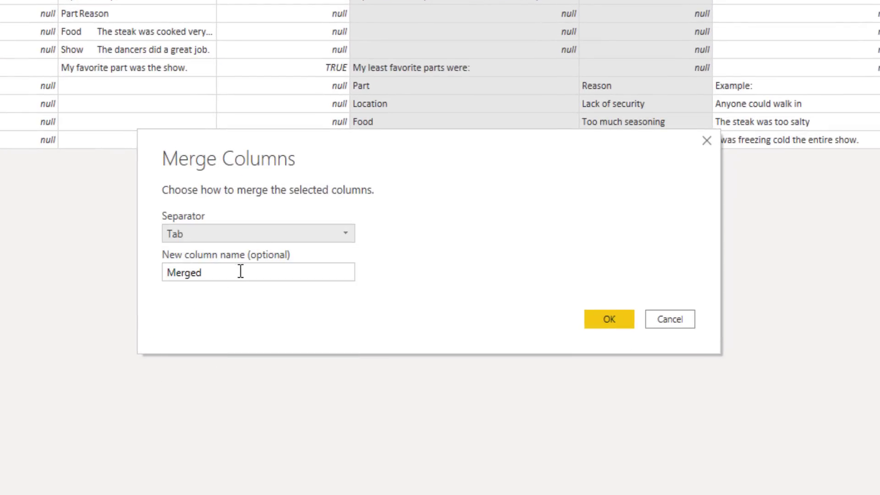
pyautogui.doubleClick(236, 273)
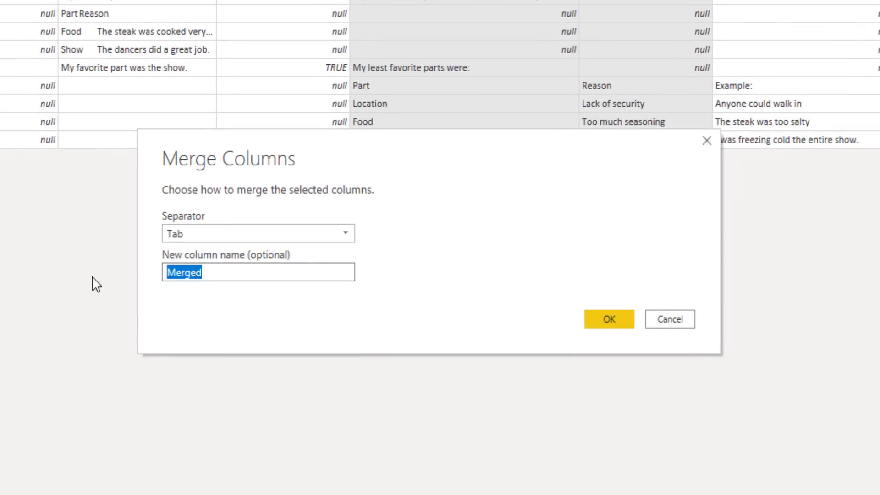
pyautogui.write('Descri')
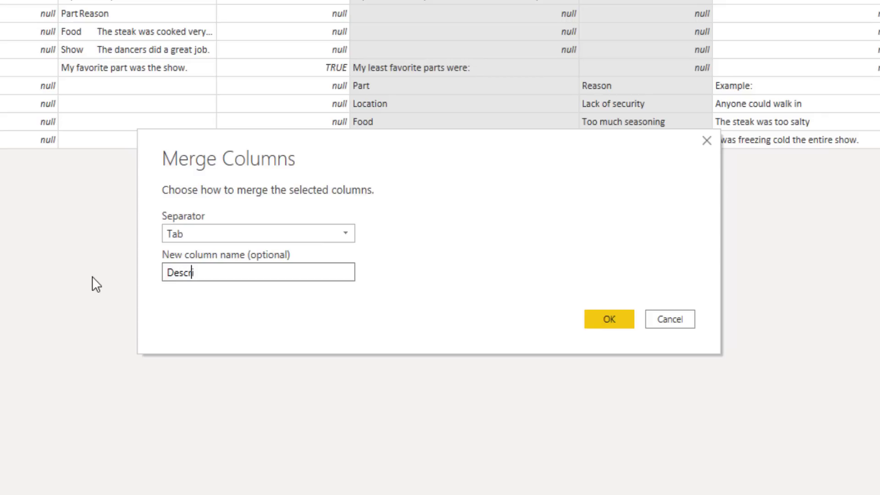
pyautogui.write('ption2')
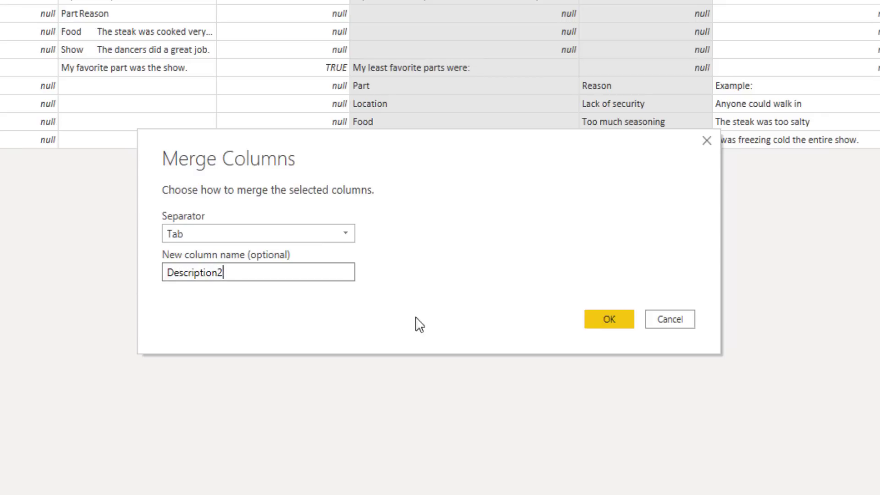
pyautogui.click(623, 317)
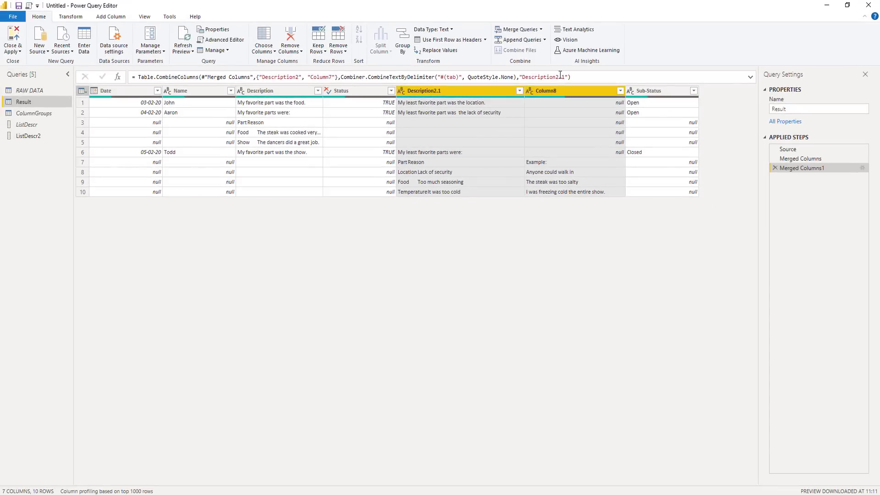
# Correct the merged column's name in the second merge formula to "Description2" by removing the .1 suffix.
pyautogui.click(560, 76)
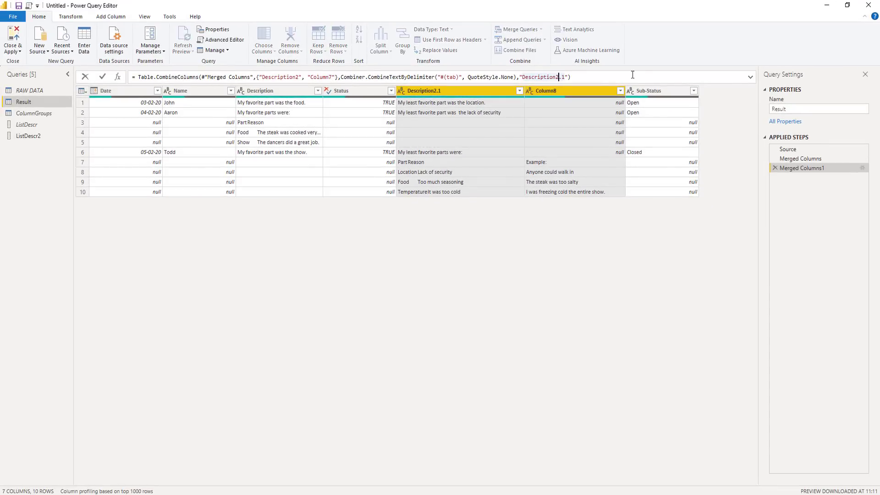
pyautogui.press('Delete')
pyautogui.press('Delete')
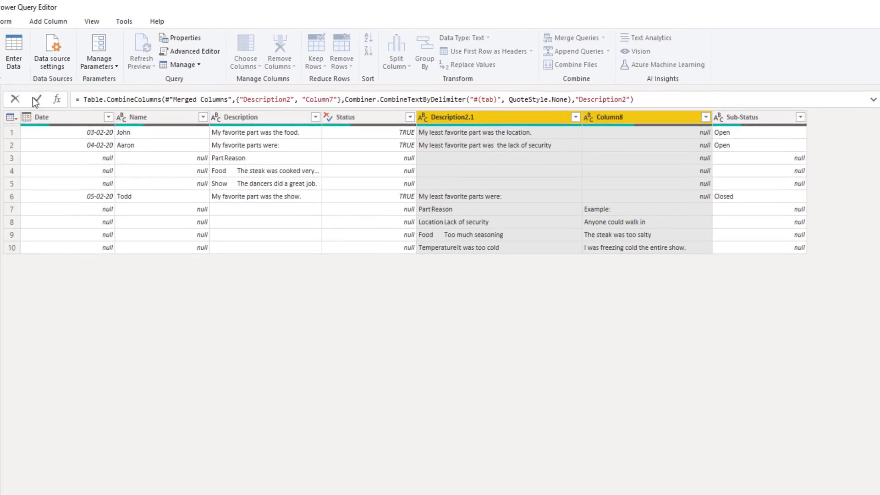
pyautogui.click(34, 99)
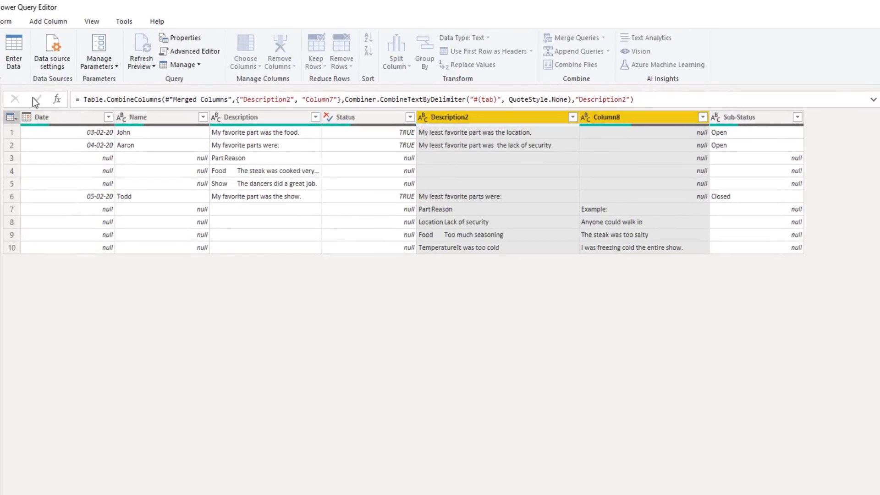
# Replace the hard-coded {"Description2", "Column7"} list in the second merge formula with ListDescr2.
pyautogui.moveTo(236, 99); pyautogui.dragTo(342, 99)
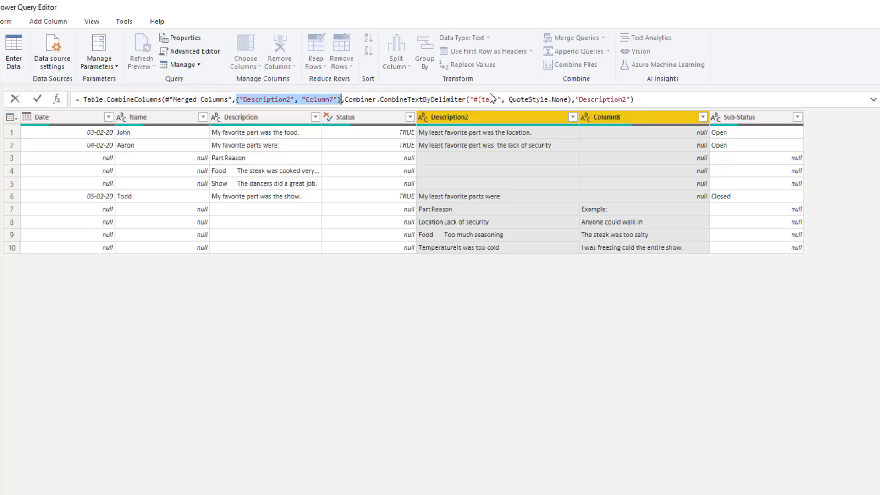
pyautogui.write('ListDescr2')
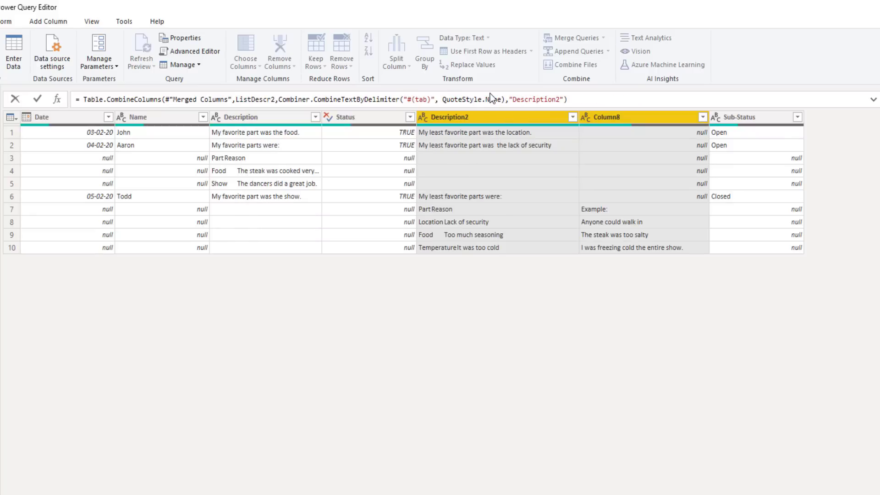
pyautogui.click(36, 98)
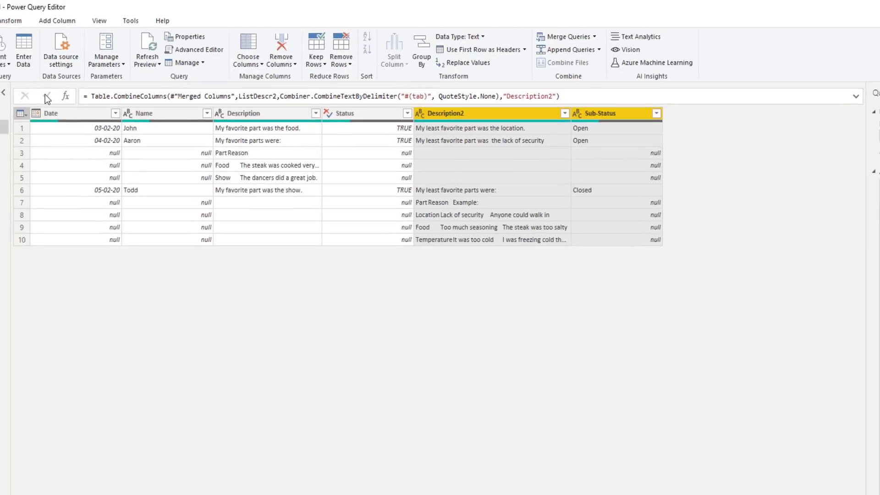